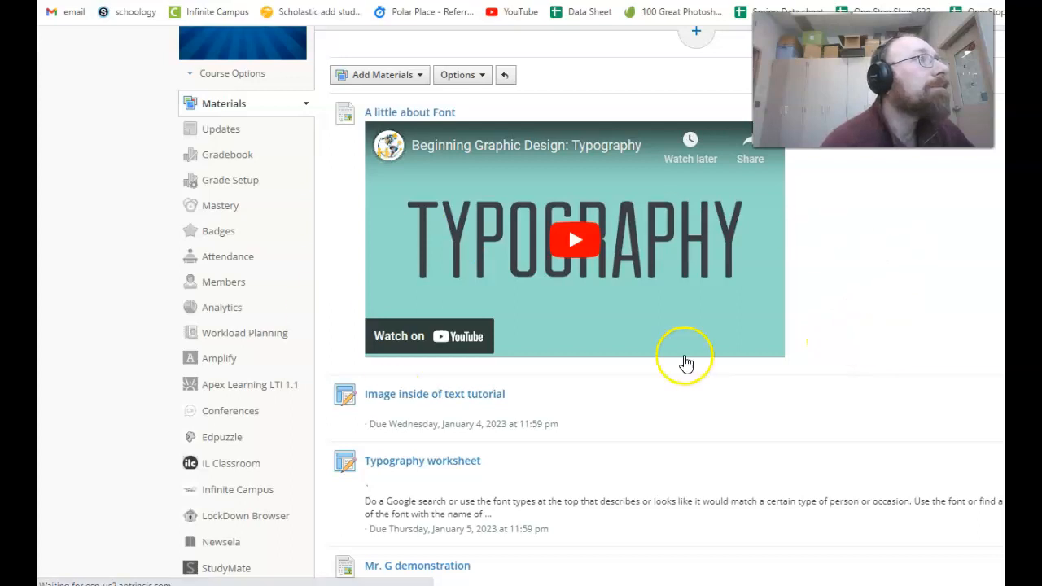
- Open the Formative Typography portrait assignment and copy its worksheet image of the Hello name tags
scroll(768, 399, down, 3)
scroll(767, 400, down, 2)
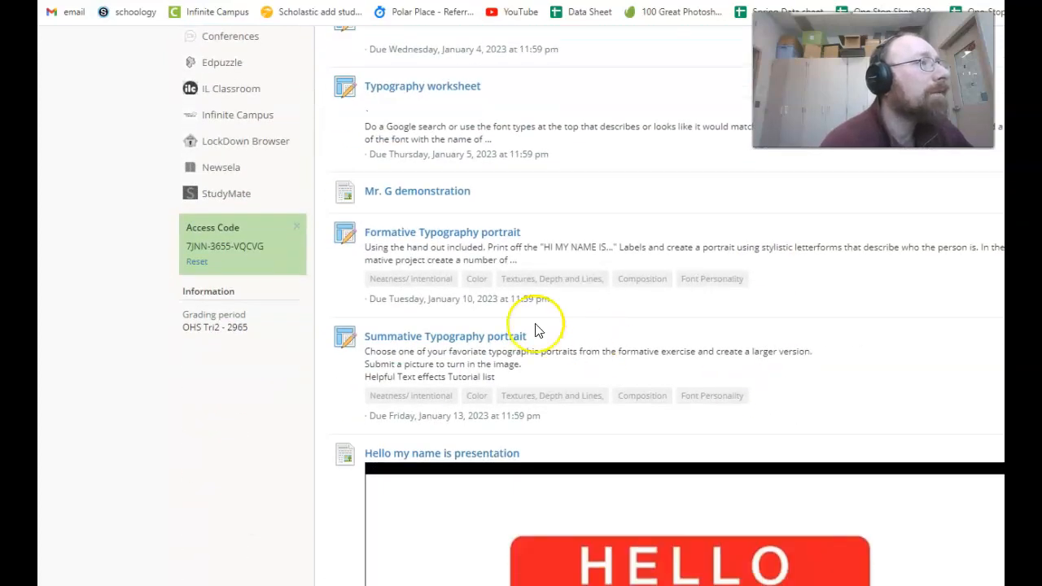
click(438, 238)
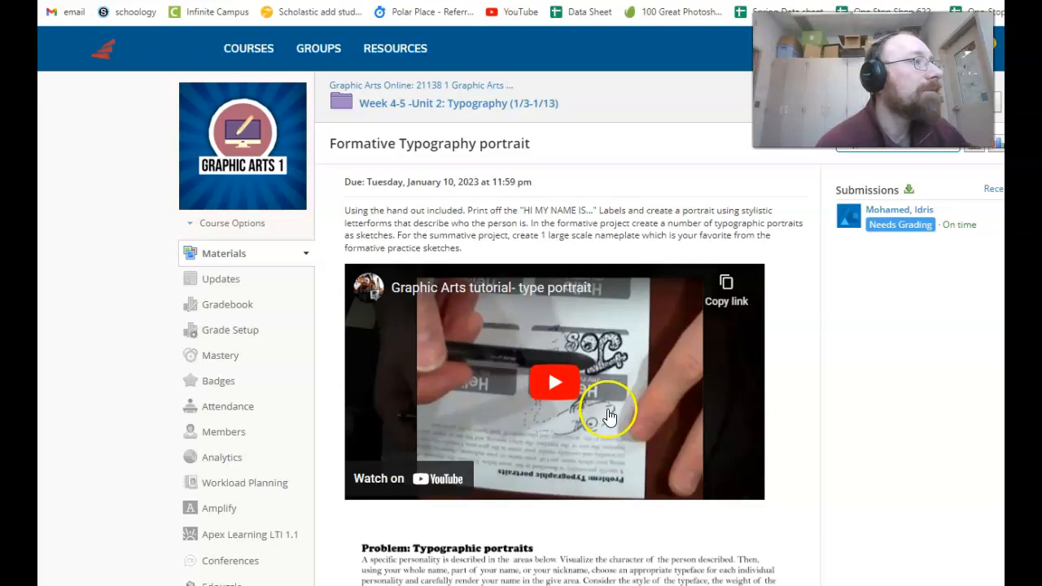
scroll(619, 403, down, 5)
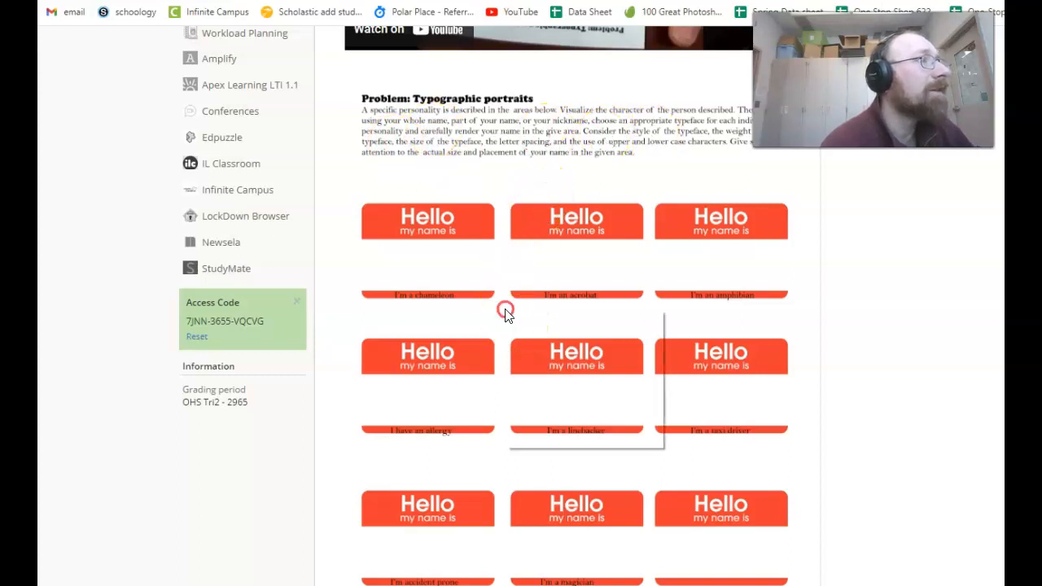
right_click(508, 310)
click(525, 355)
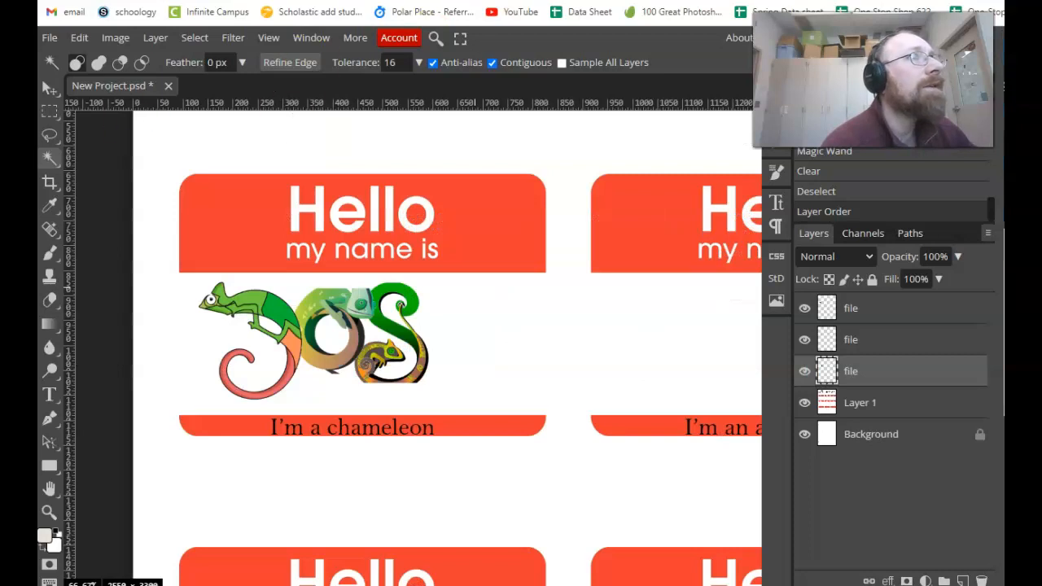
- In Photopea, create a new 2550 × 3300 pixel project with a white background and paste the copied worksheet image into it
click(50, 39)
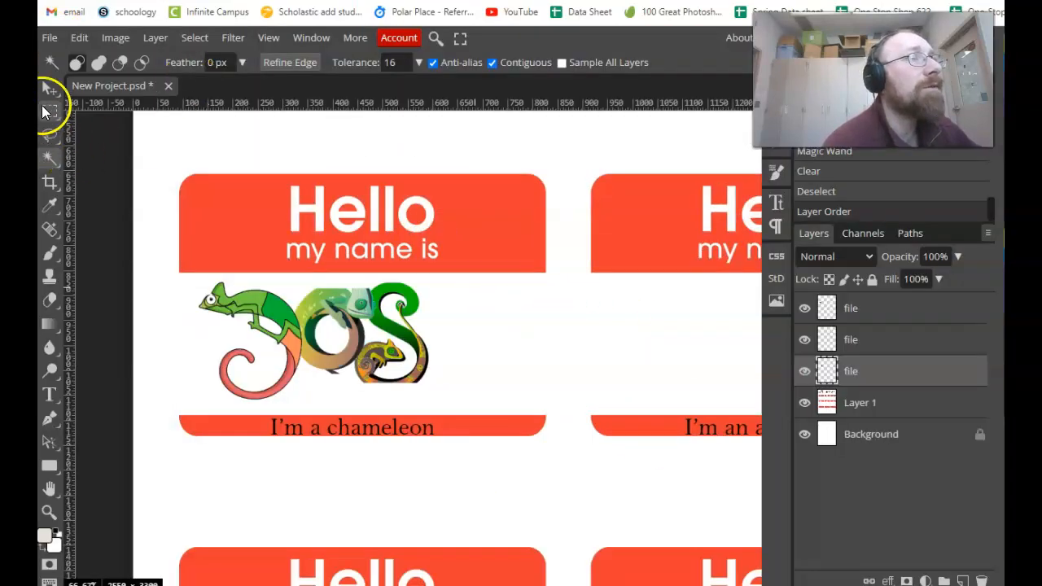
click(49, 37)
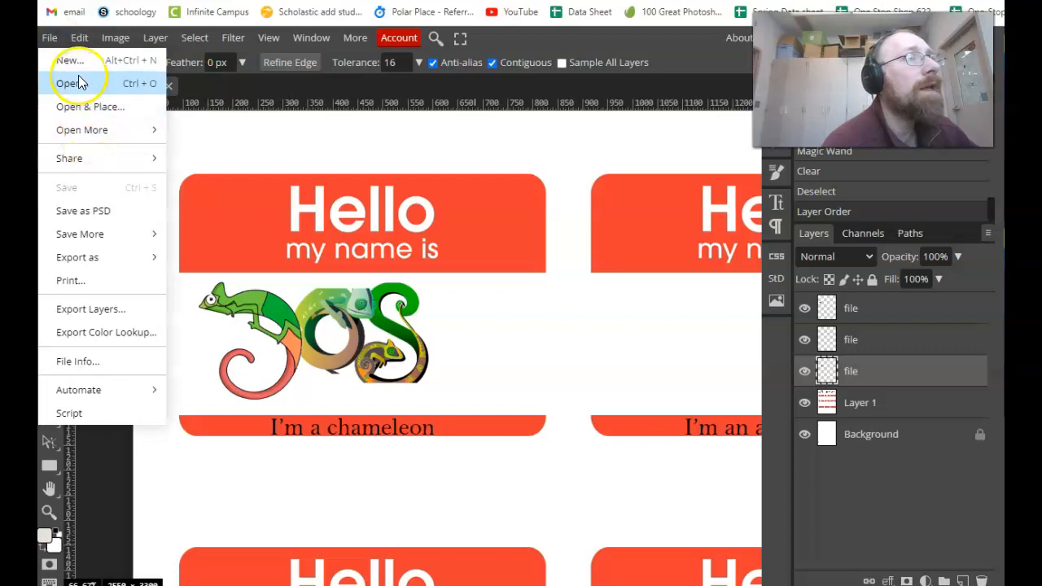
click(70, 61)
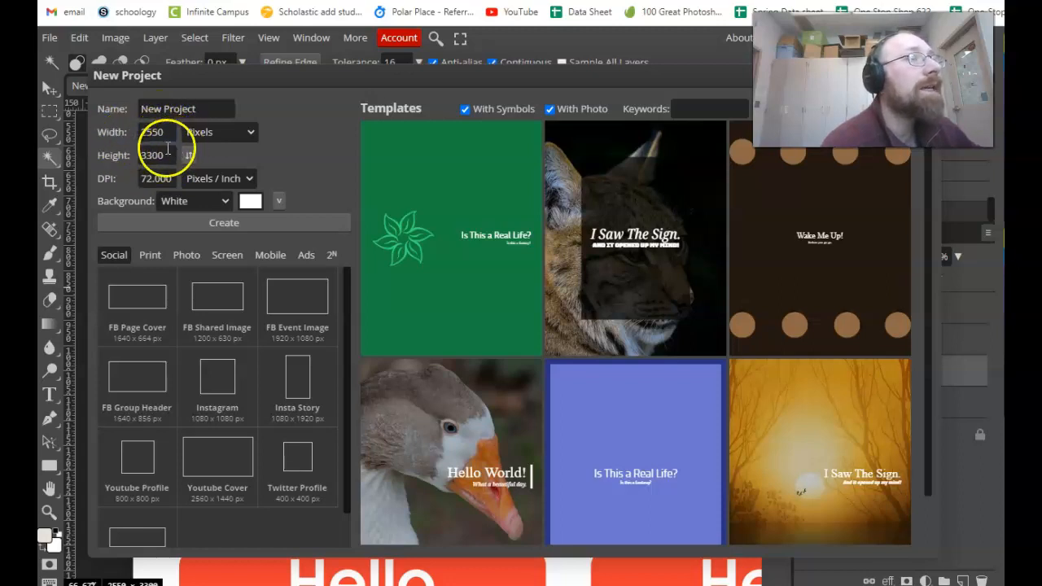
click(209, 224)
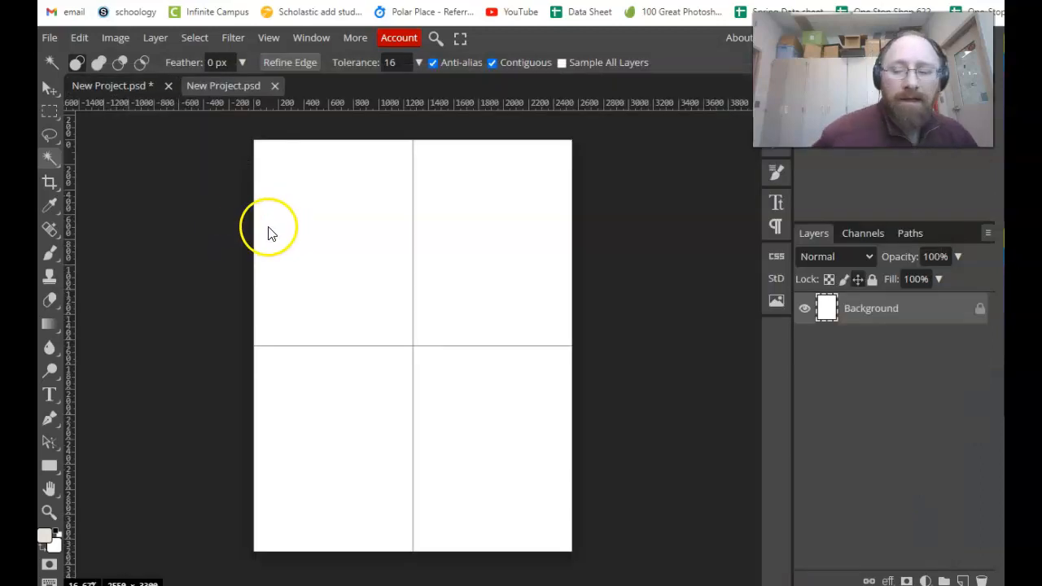
key(ctrl+v)
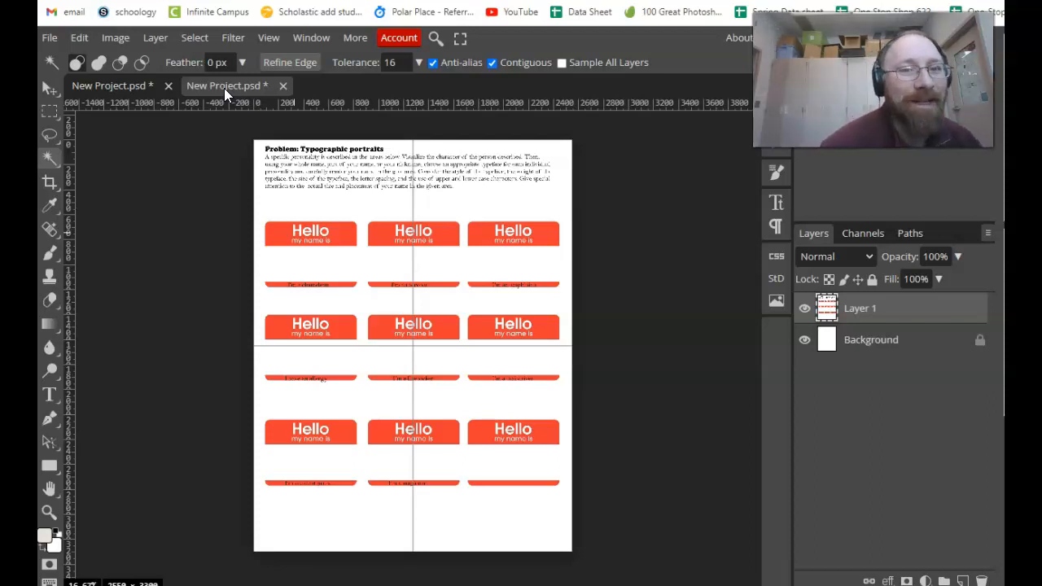
- Return to the first project with the chameleon letters and choose the Zoom tool
click(101, 86)
click(113, 86)
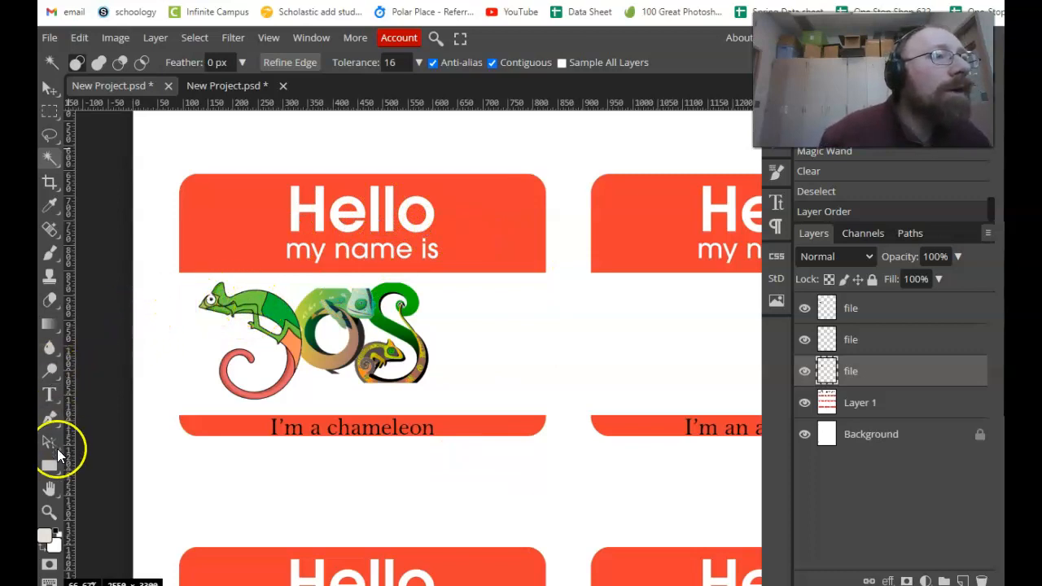
click(50, 512)
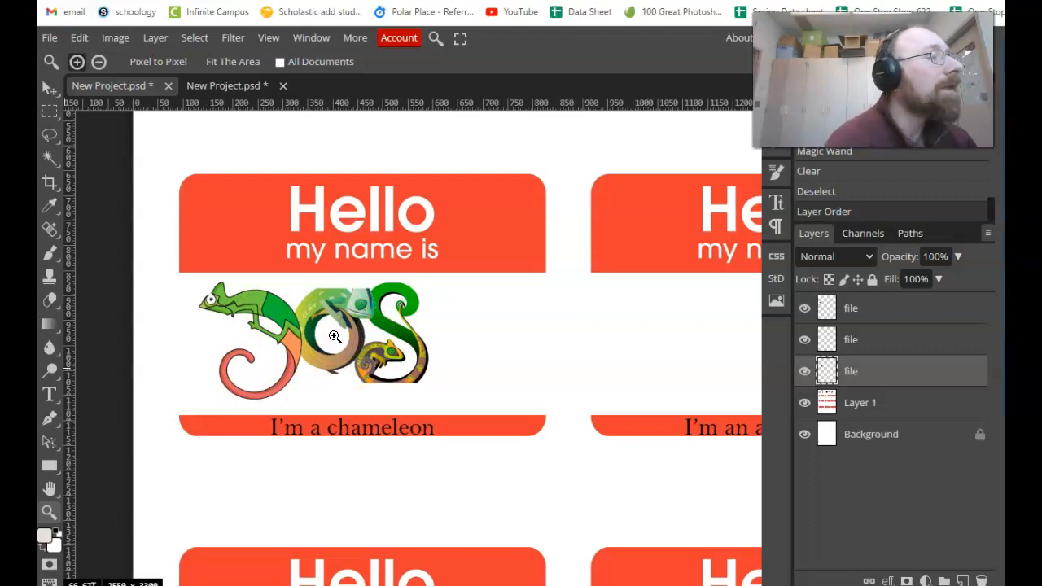
click(508, 335)
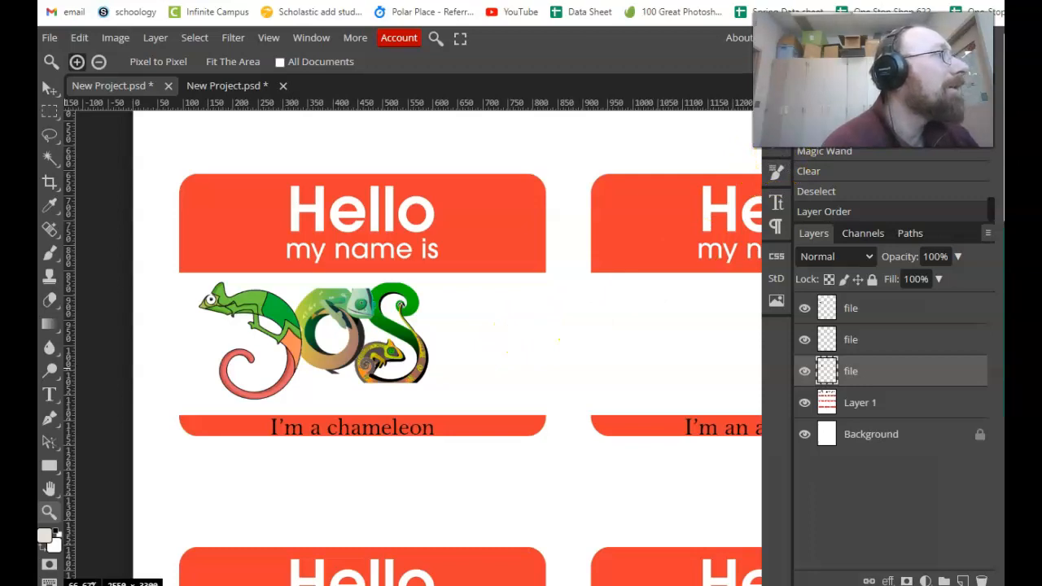
drag(873, 79, 873, 502)
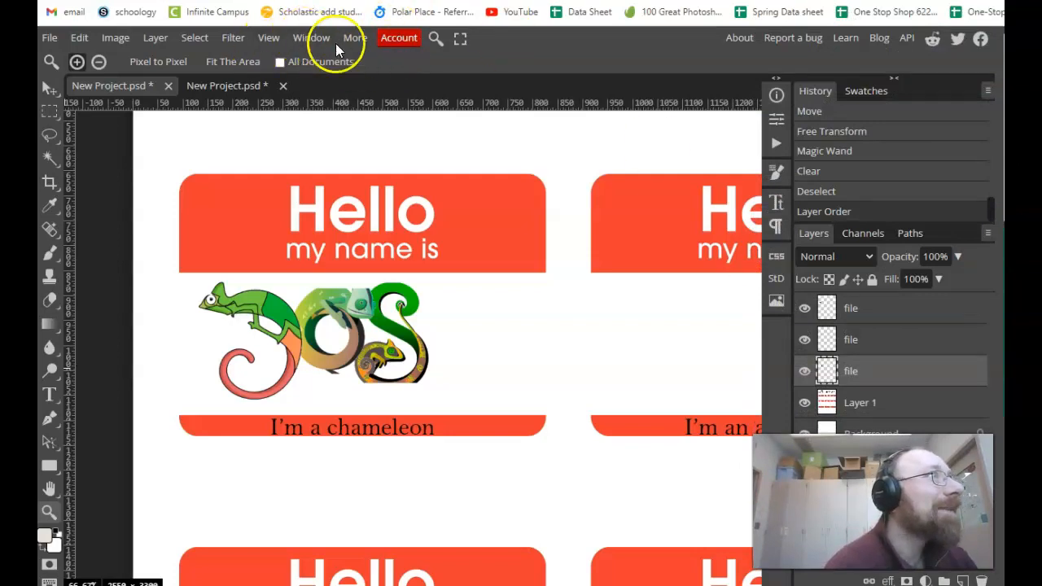
- Open the Stable Diffusion image generator and set its model to DALL·E
click(776, 281)
click(781, 276)
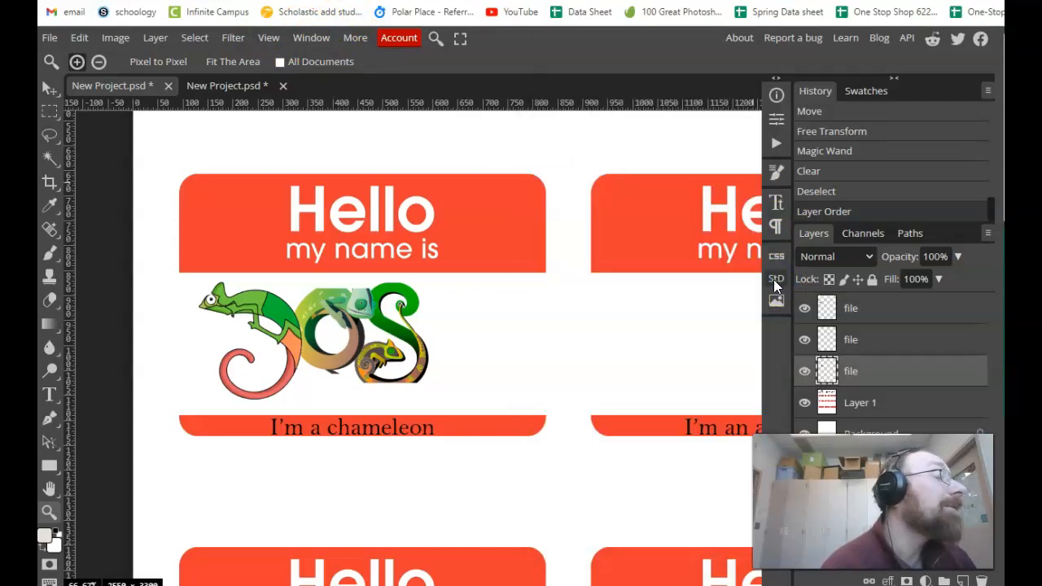
click(306, 40)
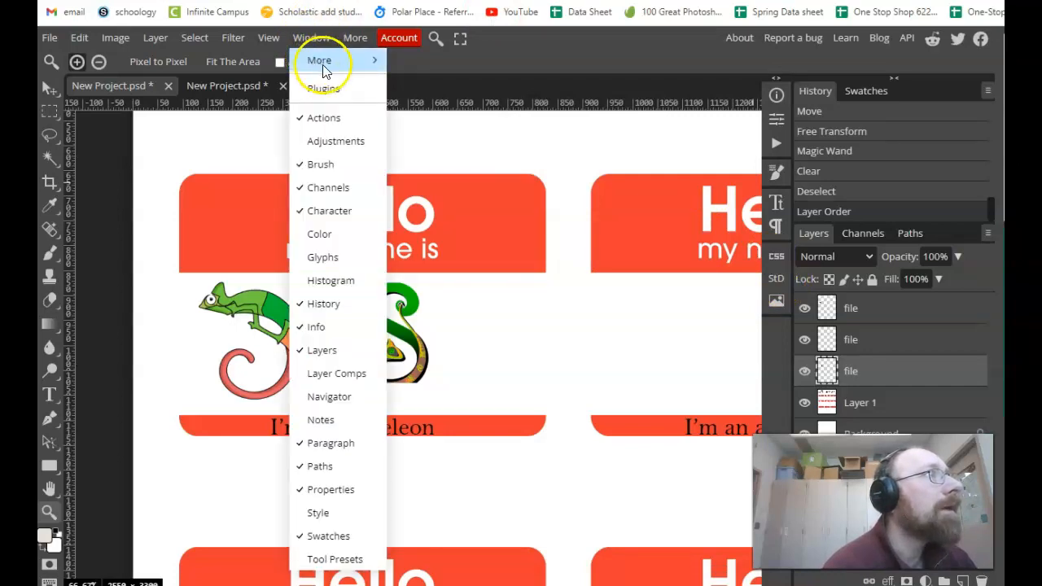
mouse_move(324, 66)
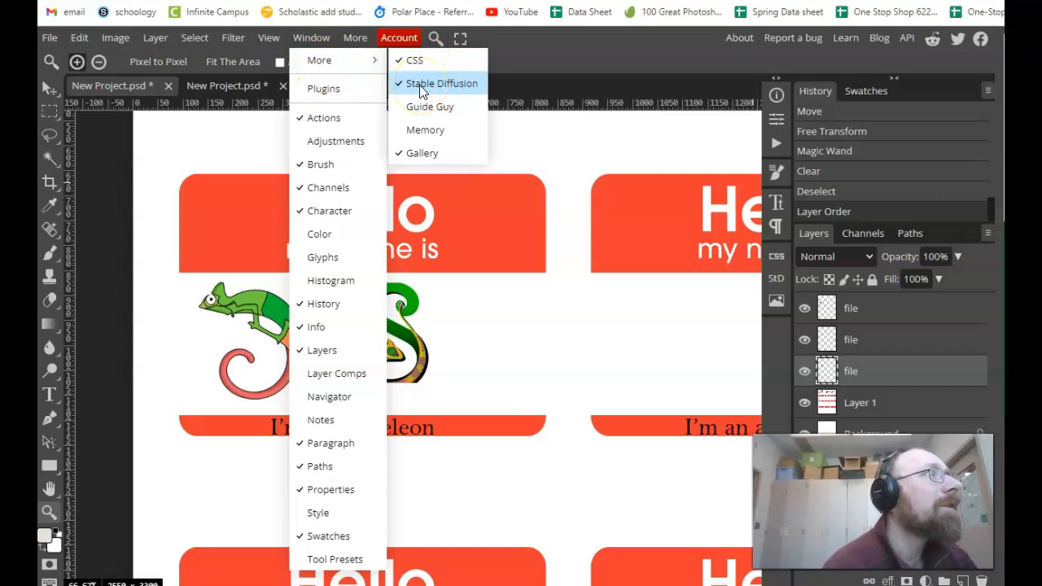
click(776, 277)
click(777, 281)
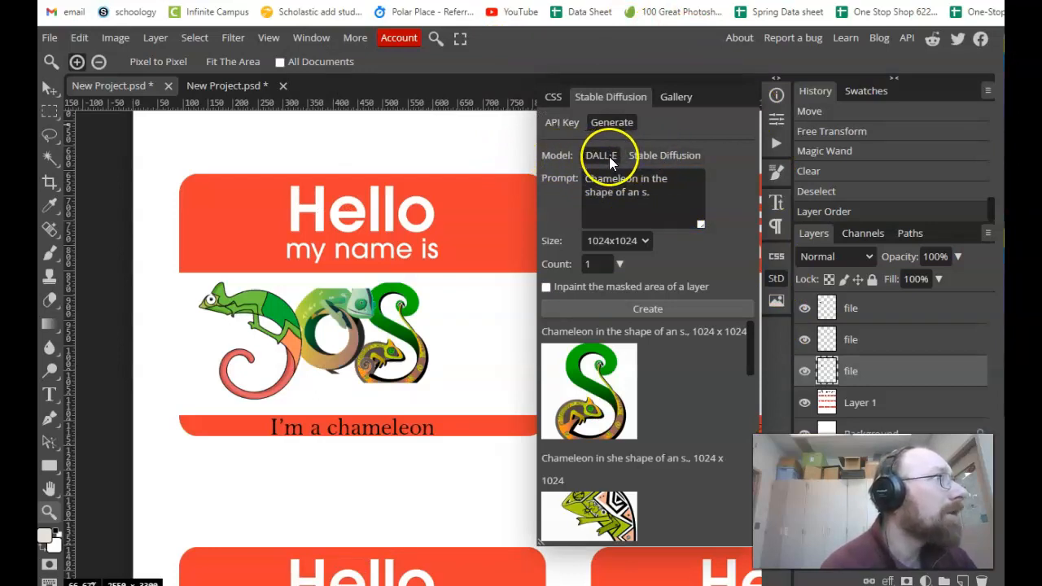
click(642, 156)
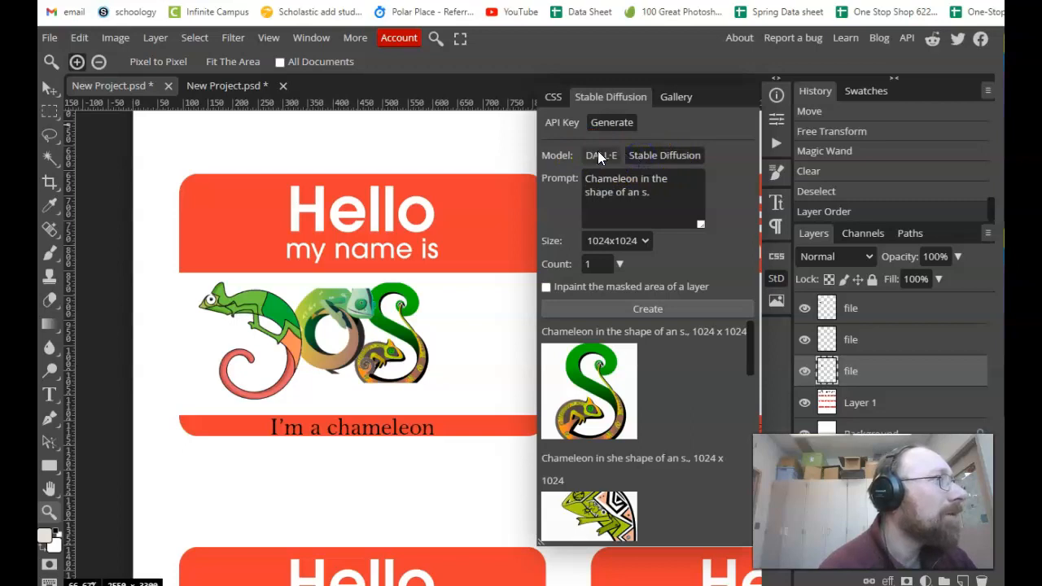
click(611, 156)
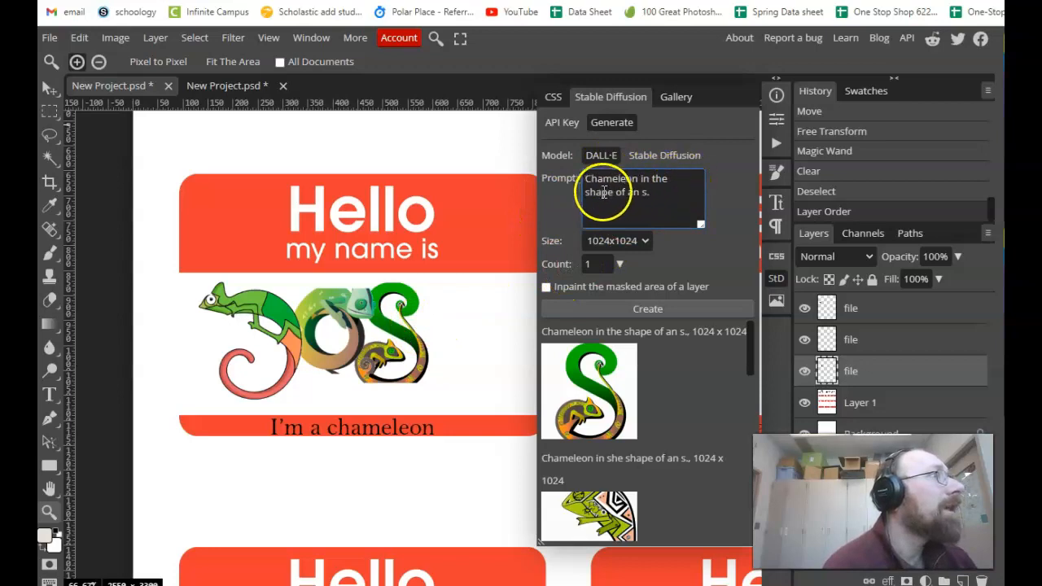
- Change the prompt to "Chameleon in the shape of an h." and generate one 1024x1024 image
double_click(645, 193)
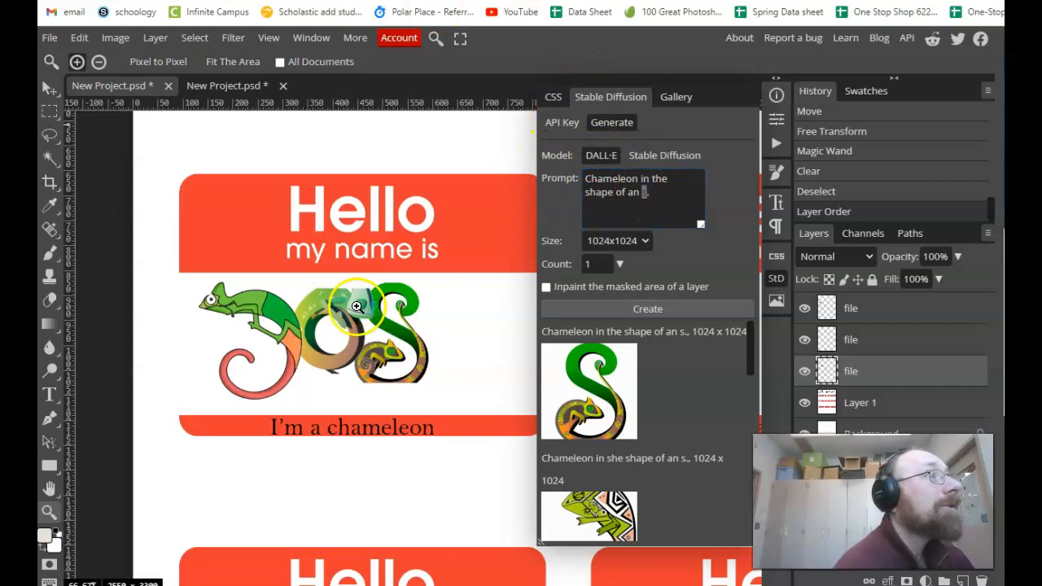
double_click(643, 192)
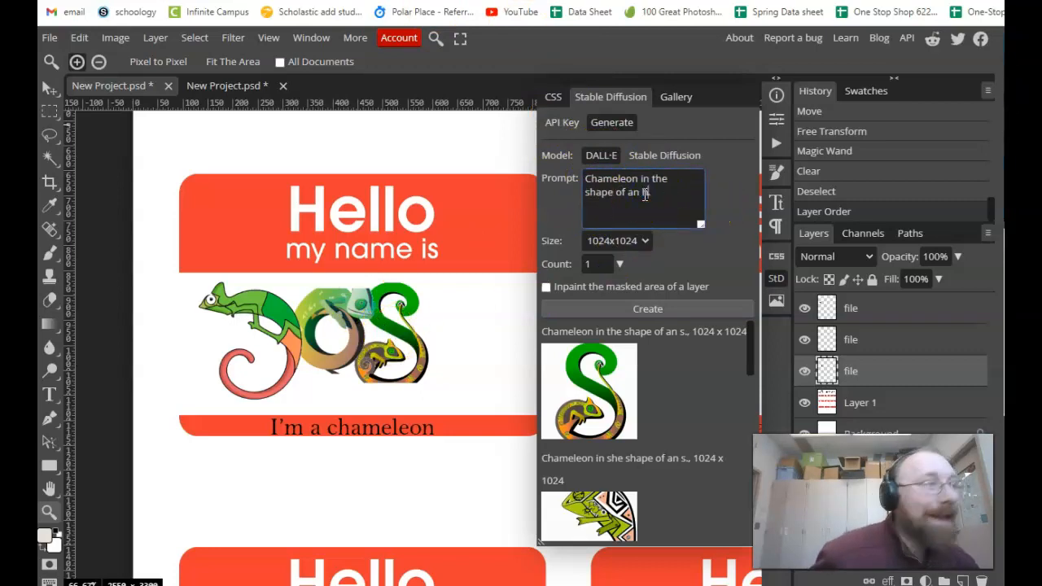
click(622, 309)
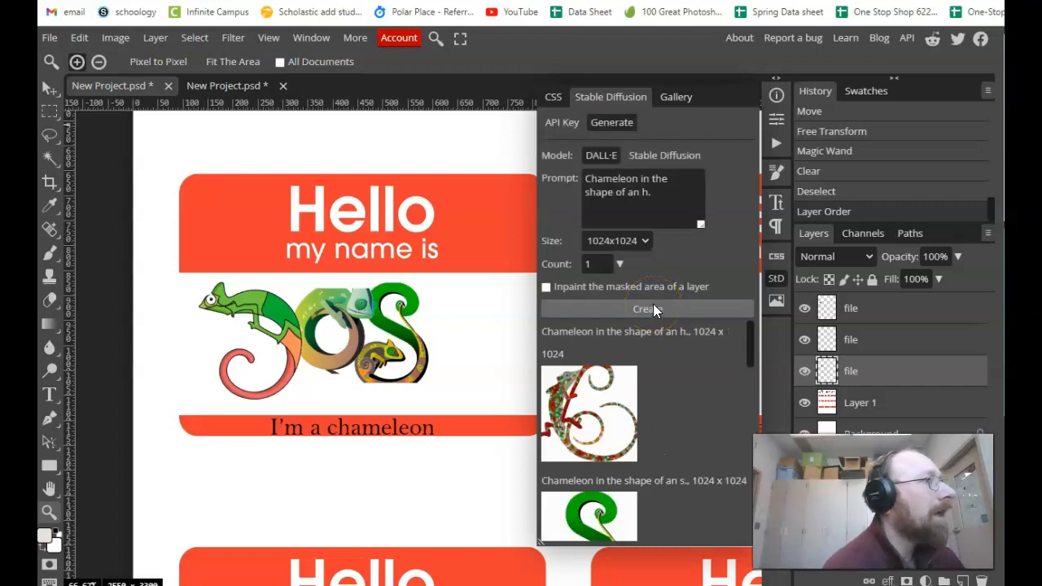
- Place the generated h-shaped chameleon image, scale it to about 30%, and position it next to the chameleon O on the first name tag
click(594, 418)
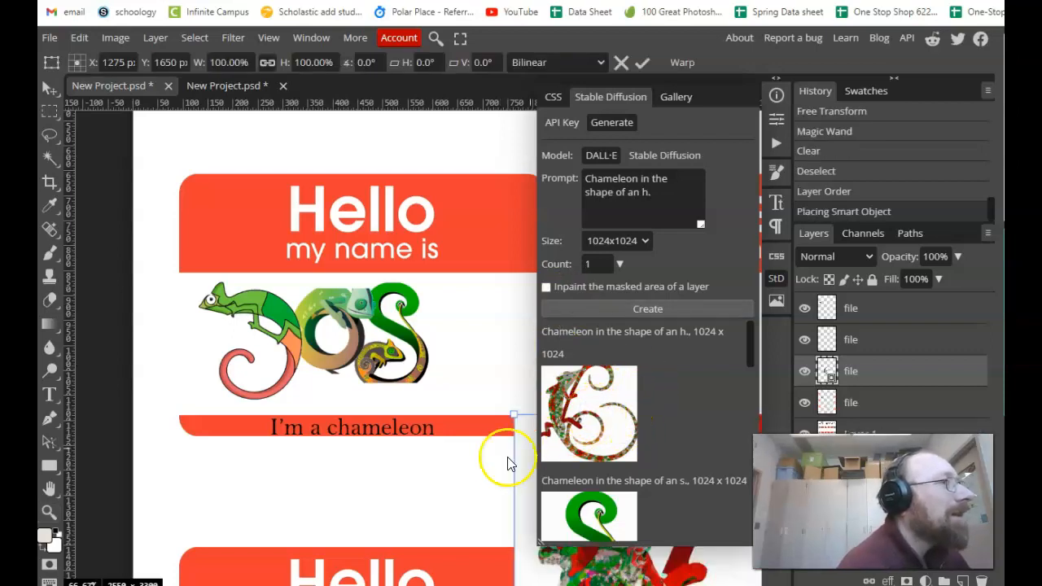
drag(526, 473, 268, 199)
drag(463, 382, 372, 364)
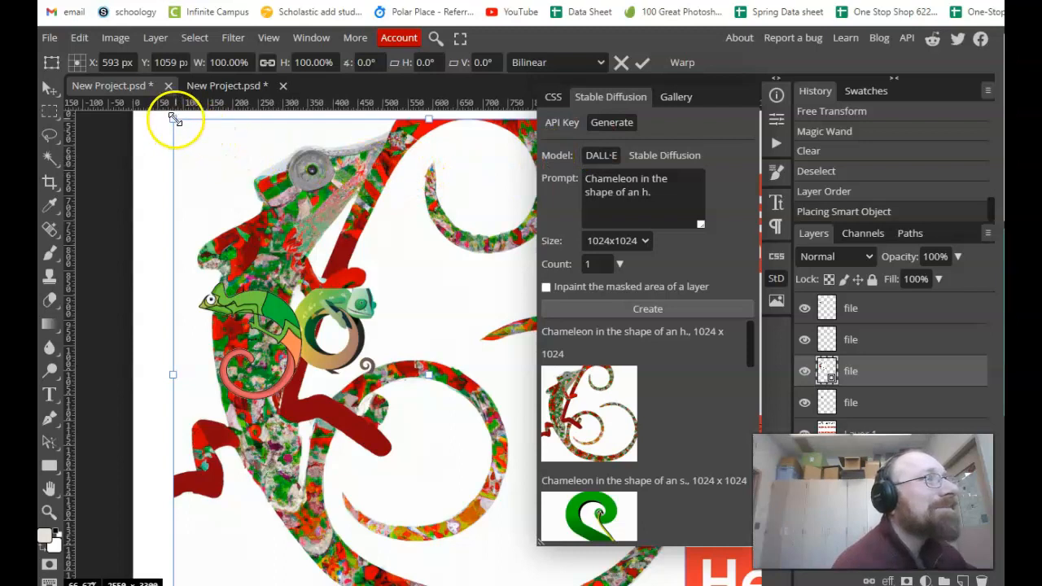
drag(188, 128, 453, 414)
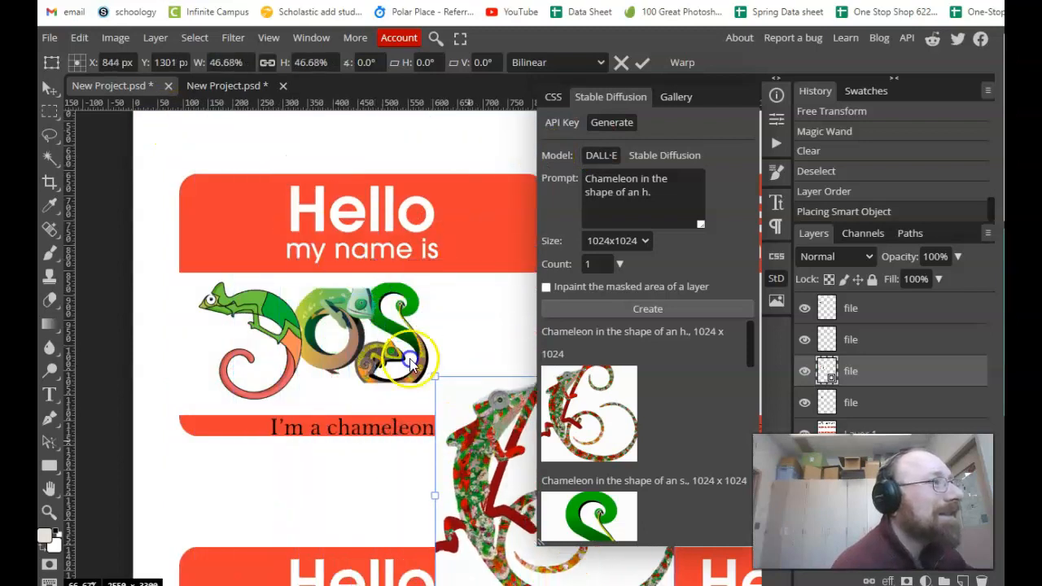
drag(477, 477, 316, 218)
drag(281, 133, 364, 218)
mouse_move(414, 275)
mouse_down()
mouse_move(444, 291)
mouse_move(379, 275)
mouse_move(396, 288)
mouse_move(425, 285)
mouse_up()
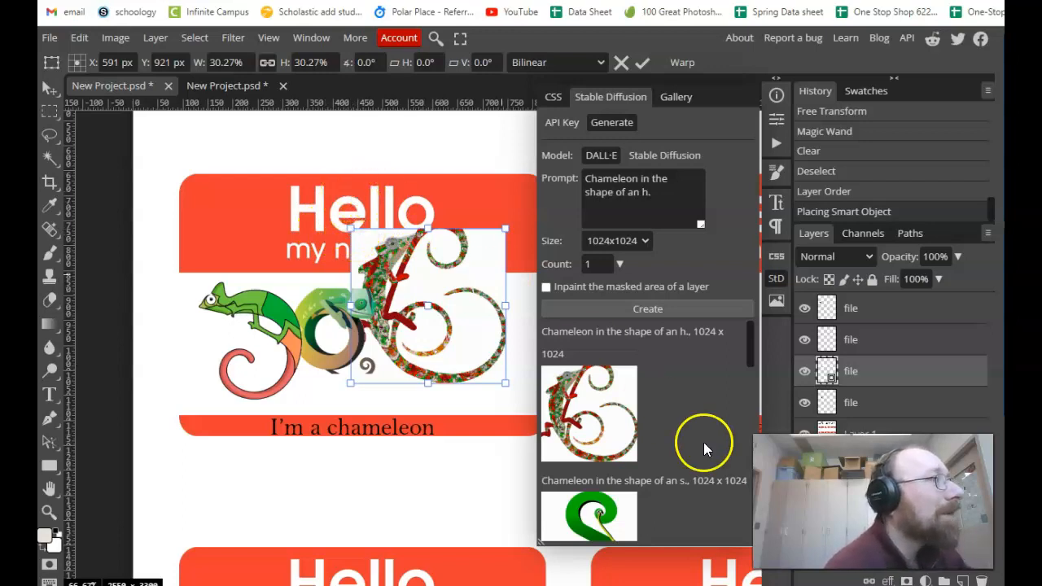
- Browse the earlier generated images, then replace the prompt with "Chameleon drawn in the style of leonardo davinci."
scroll(716, 443, down, 5)
scroll(719, 441, down, 6)
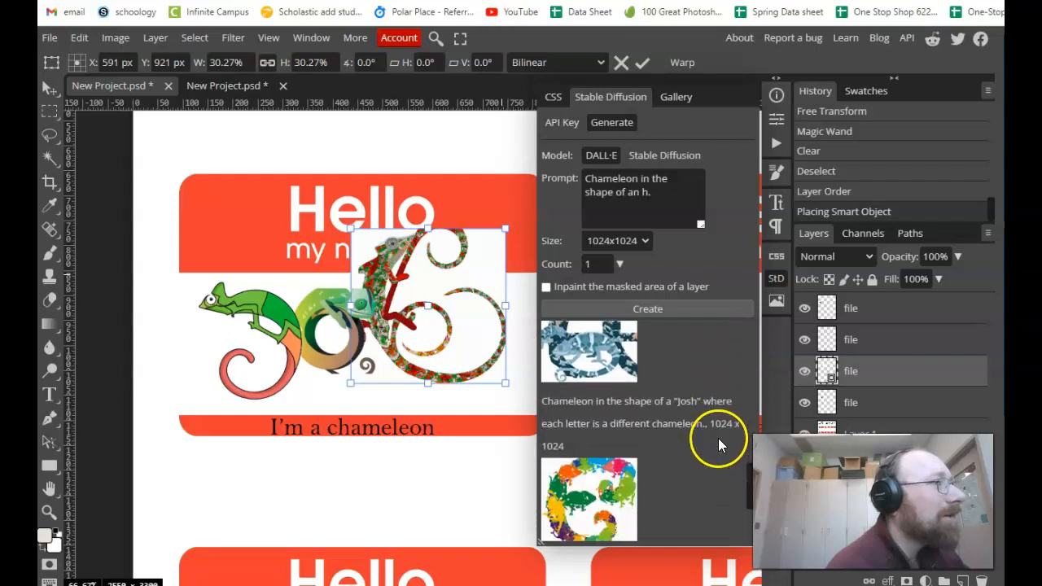
click(660, 188)
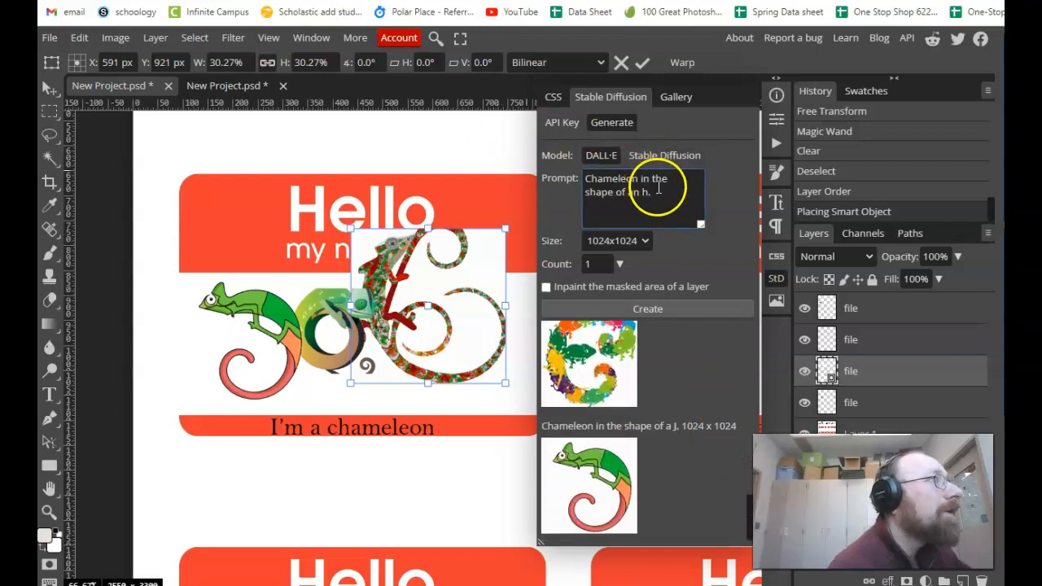
drag(640, 179, 680, 206)
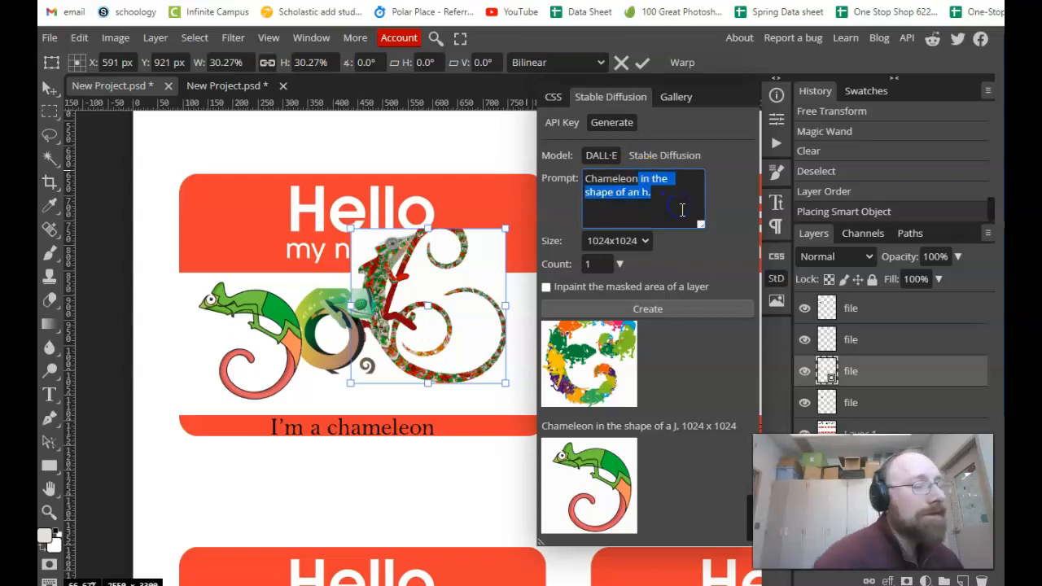
click(683, 210)
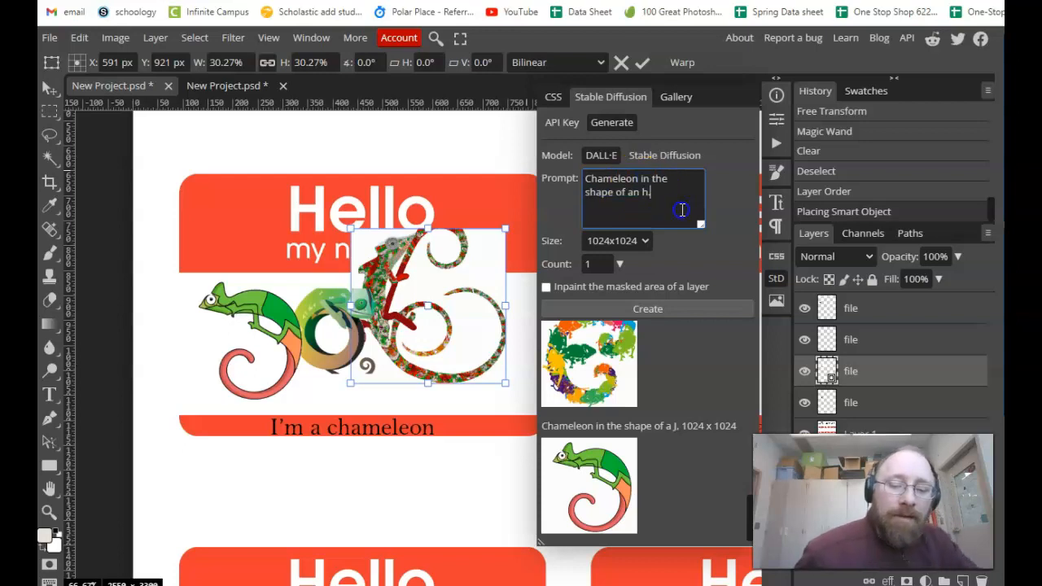
text(drawi)
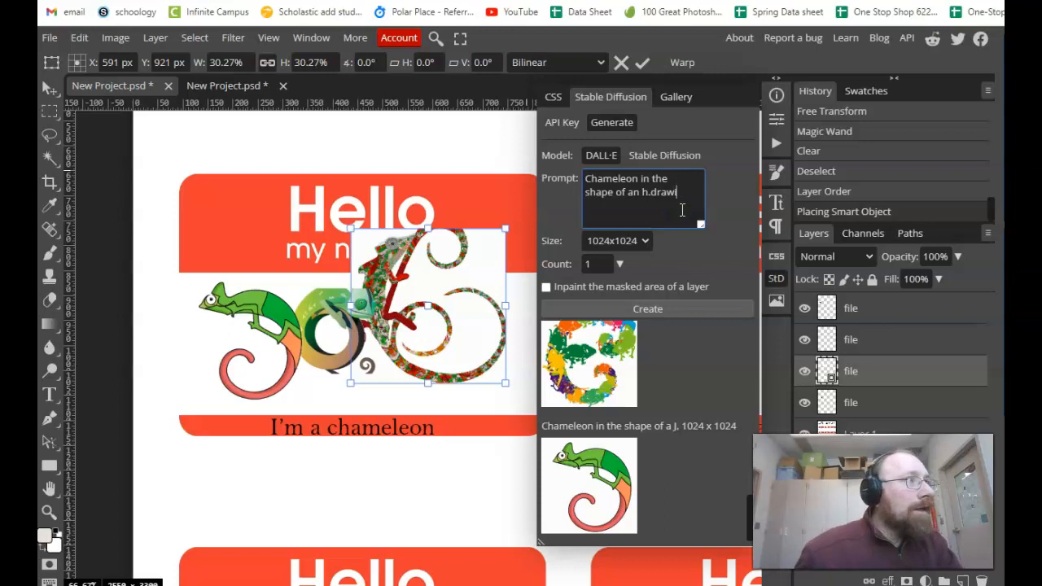
key(BackSpace)
key(BackSpace)
key(BackSpace)
key(BackSpace)
key(BackSpace)
key(BackSpace)
key(BackSpace)
key(BackSpace)
key(BackSpace)
key(BackSpace)
key(BackSpace)
key(BackSpace)
key(BackSpace)
key(BackSpace)
key(BackSpace)
key(BackSpace)
key(BackSpace)
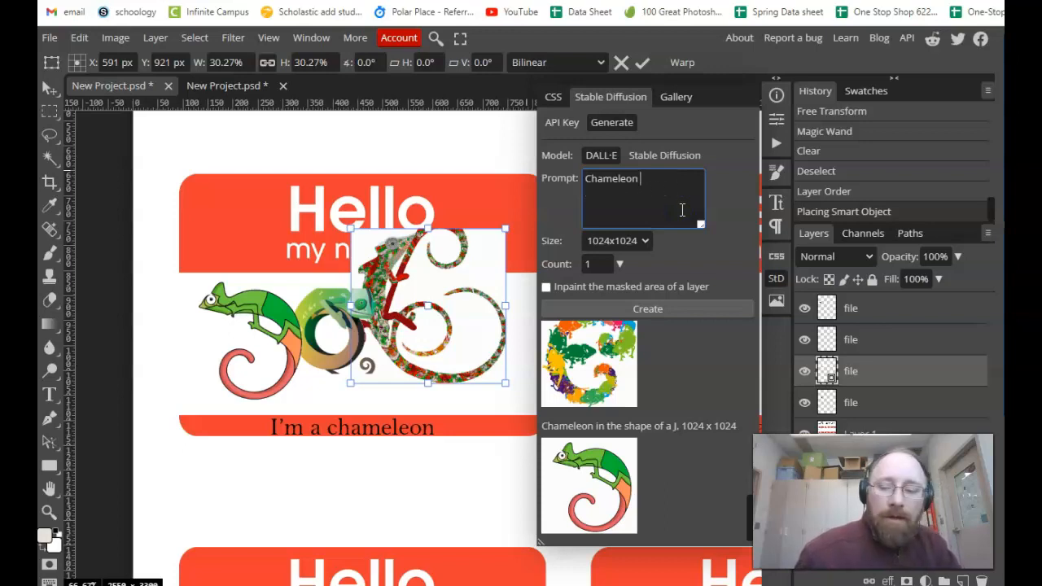
text(ingn in)
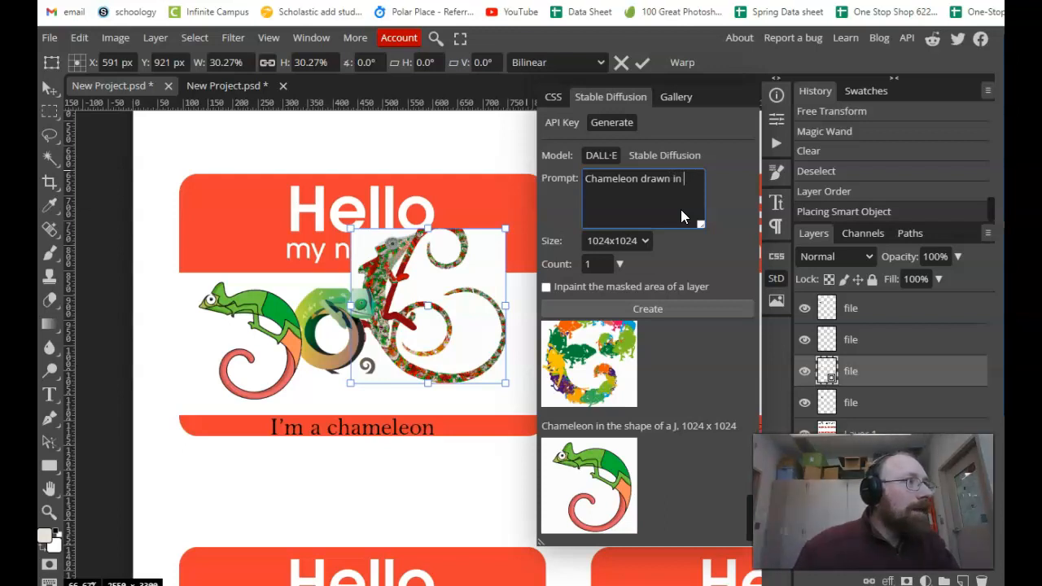
text(t ethe style of)
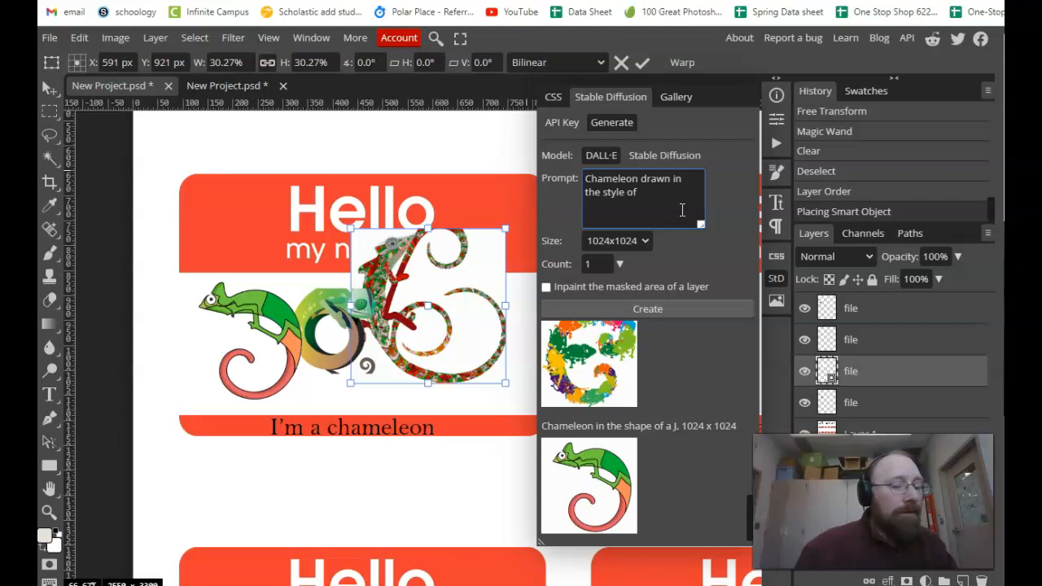
text( leonardo davinci.)
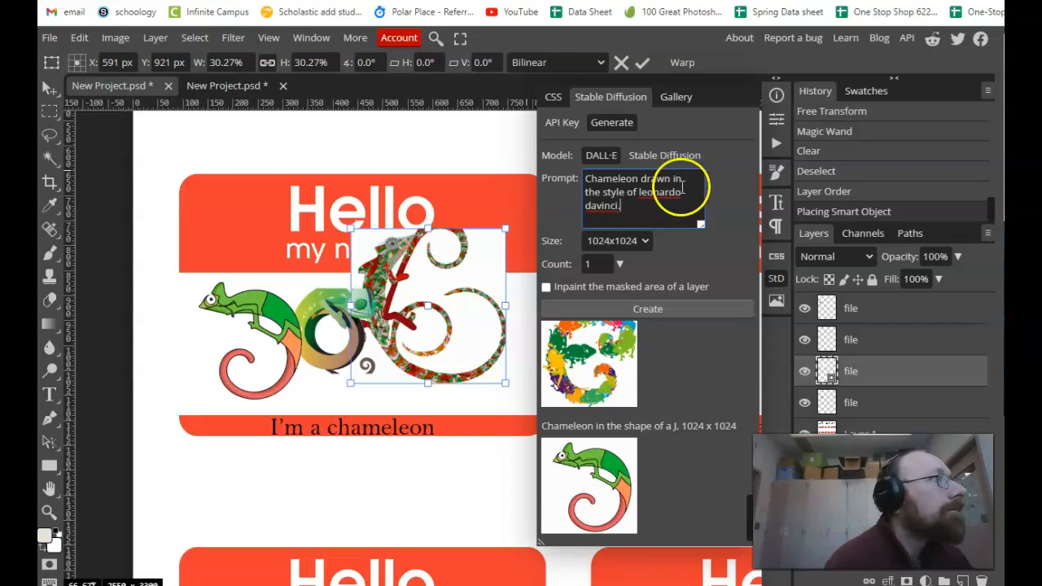
- Try to generate the Leonardo da Vinci style chameleon image and set the image count to 10
click(659, 310)
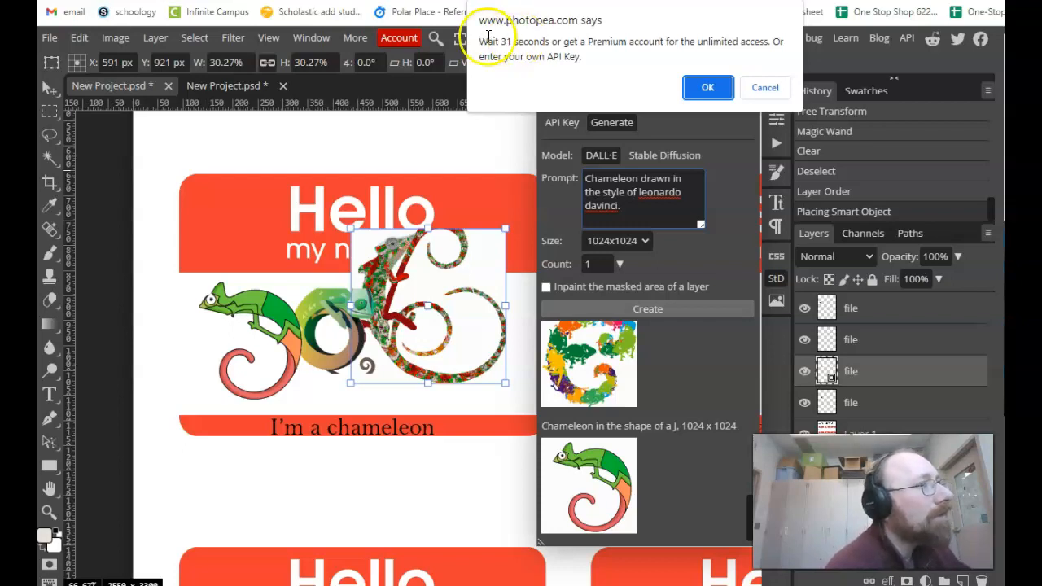
click(764, 90)
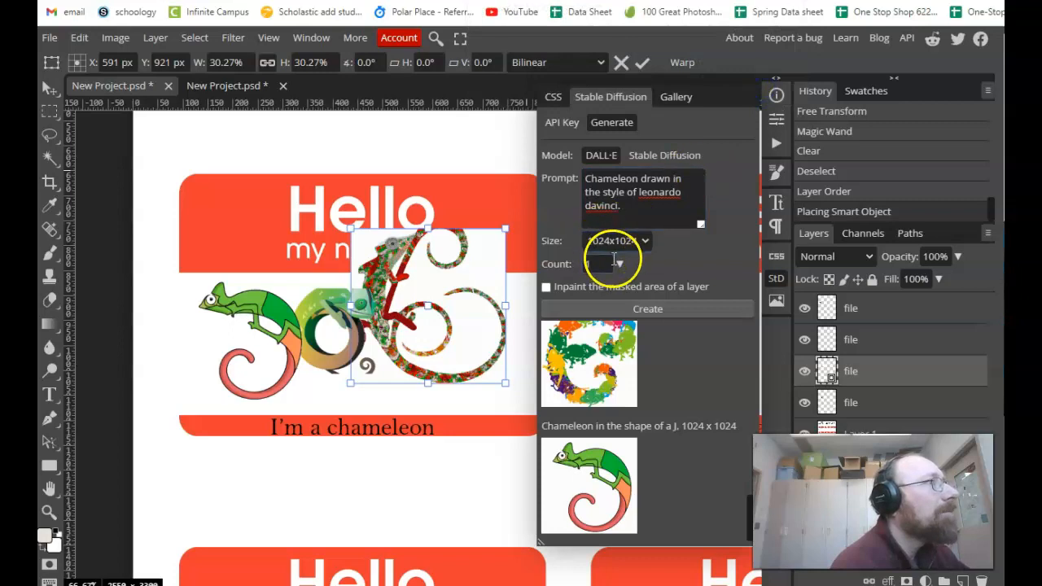
click(620, 264)
click(621, 289)
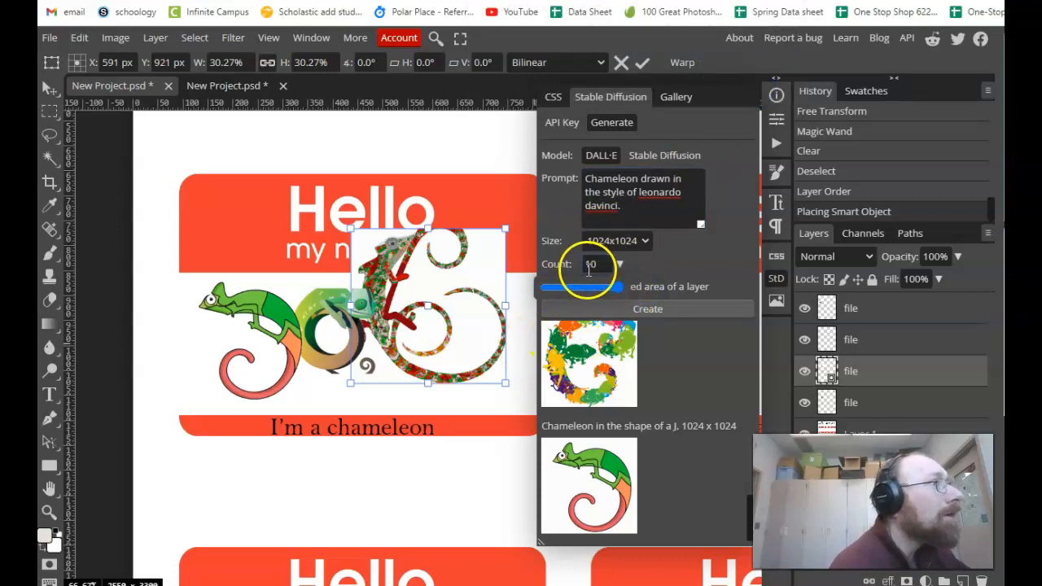
click(601, 248)
click(633, 124)
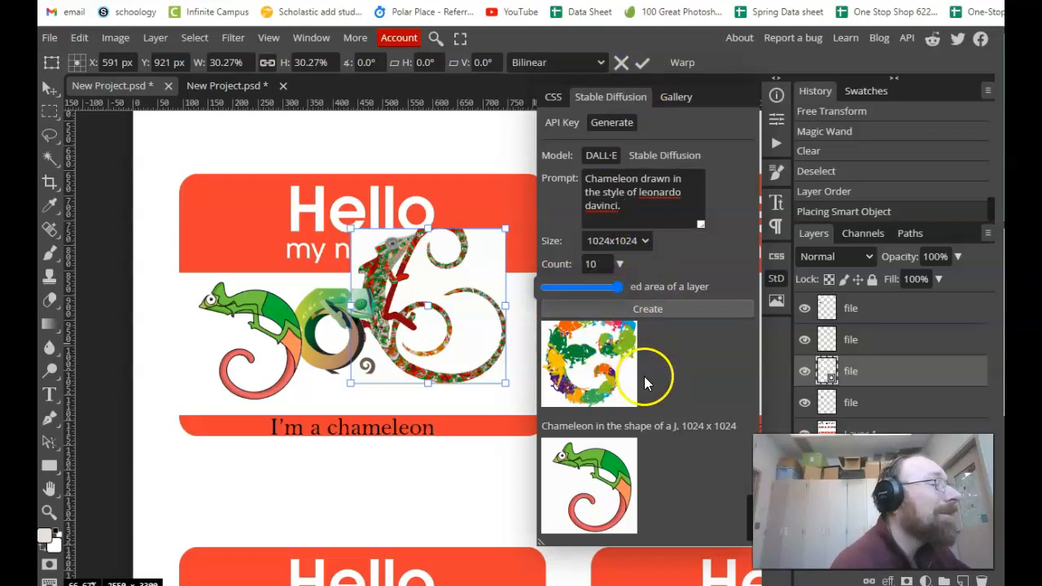
- Close the image generator, cancel the h-shaped chameleon's transform, and delete its layer from the worksheet
click(775, 280)
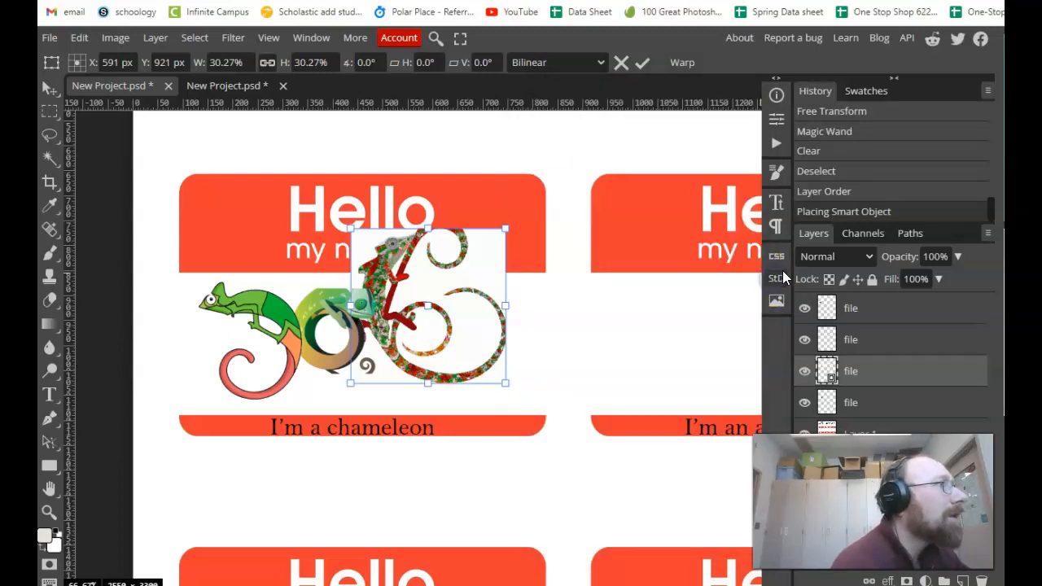
click(309, 37)
mouse_move(348, 59)
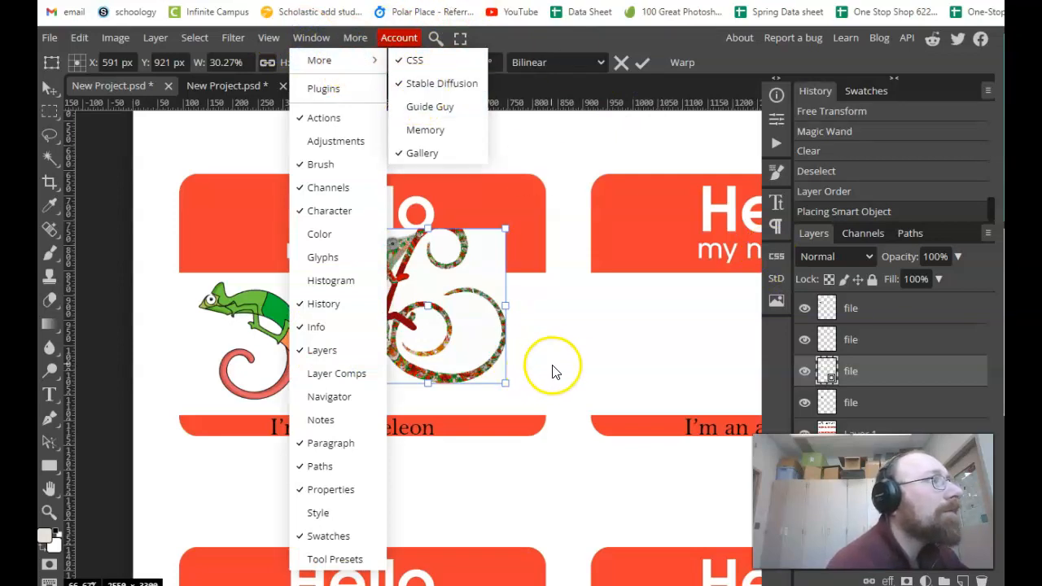
click(624, 64)
click(879, 372)
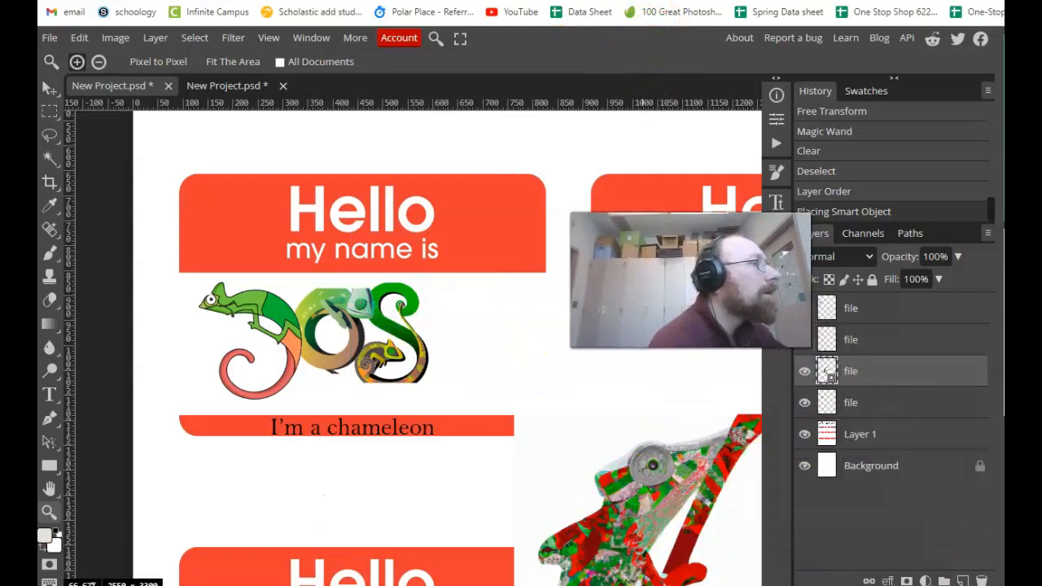
click(983, 579)
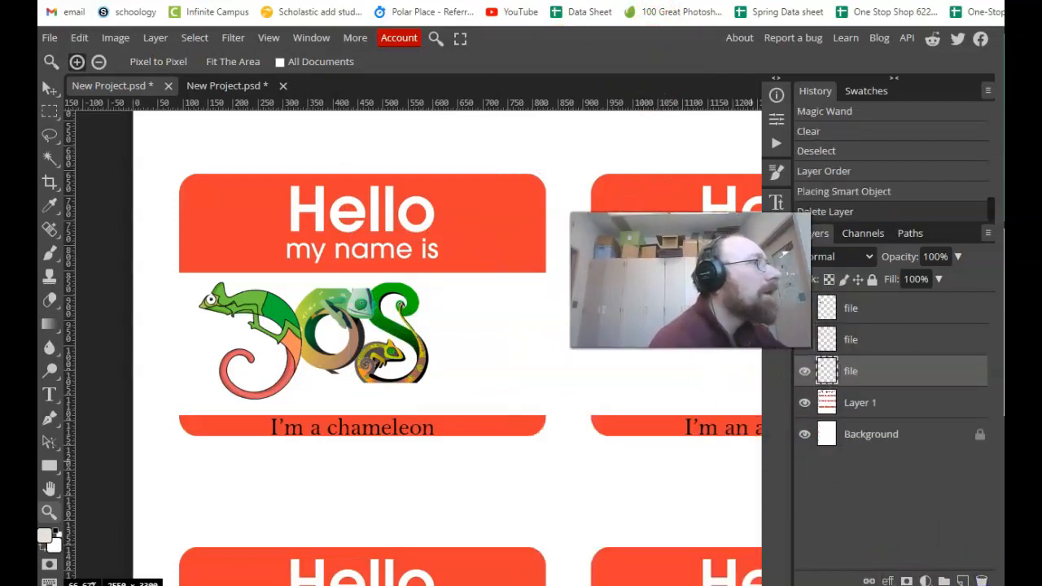
- Add the first name as black DejaVu Sans text on the "I have an allergy" name tag
scroll(559, 325, down, 5)
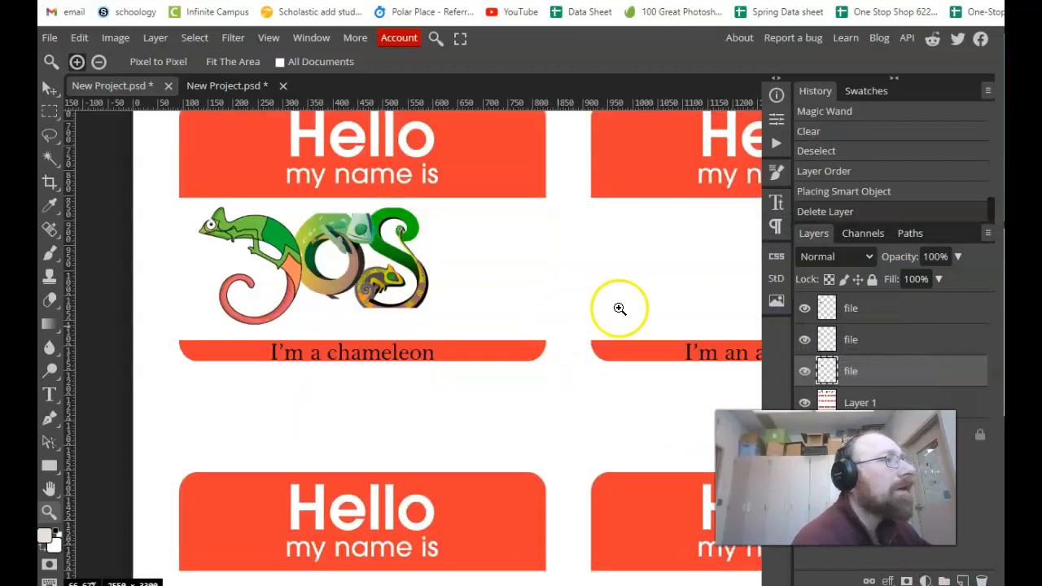
scroll(619, 303, down, 2)
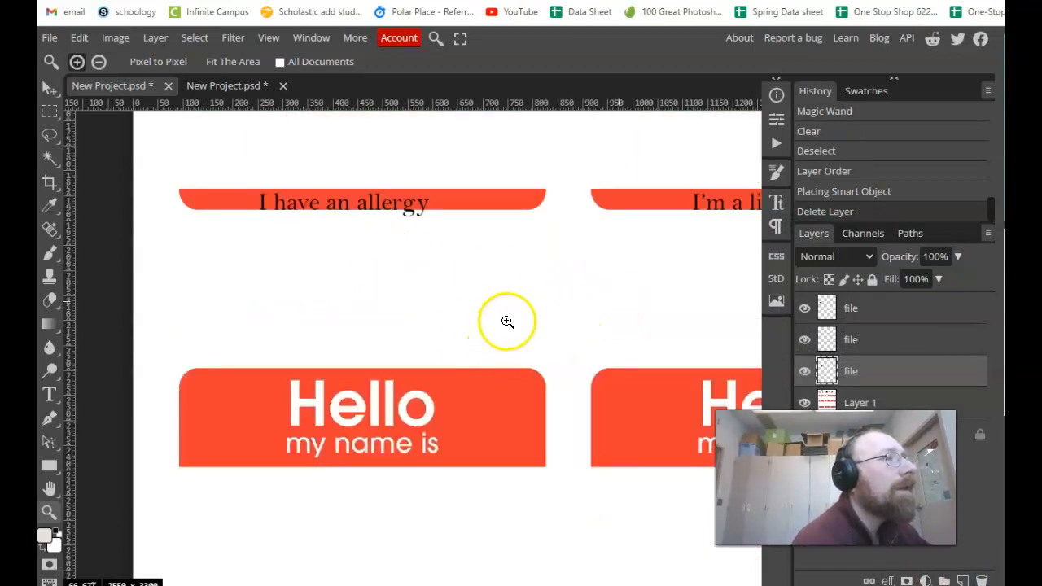
scroll(508, 321, up, 2)
scroll(508, 321, up, 2)
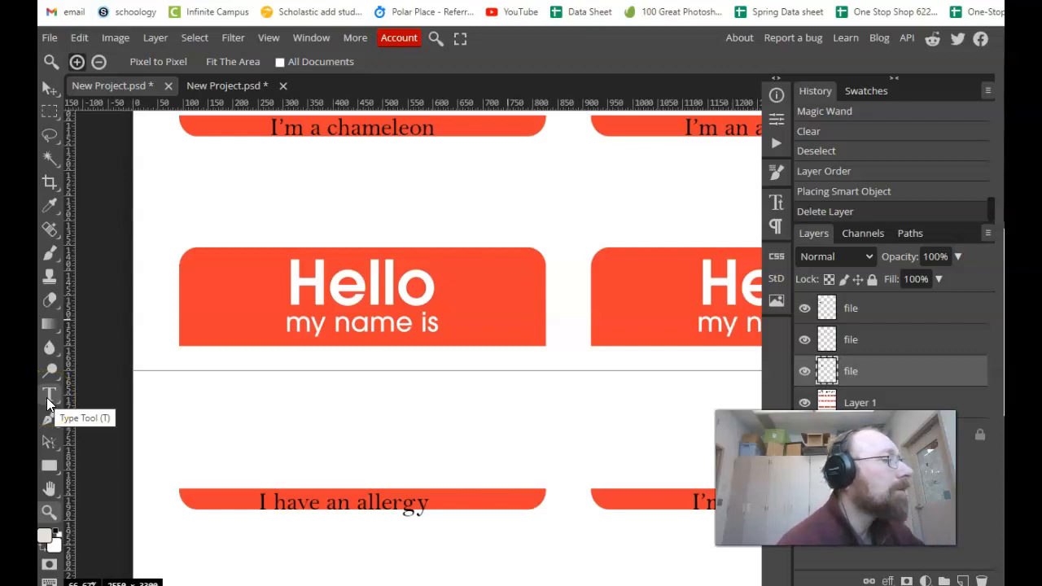
click(49, 396)
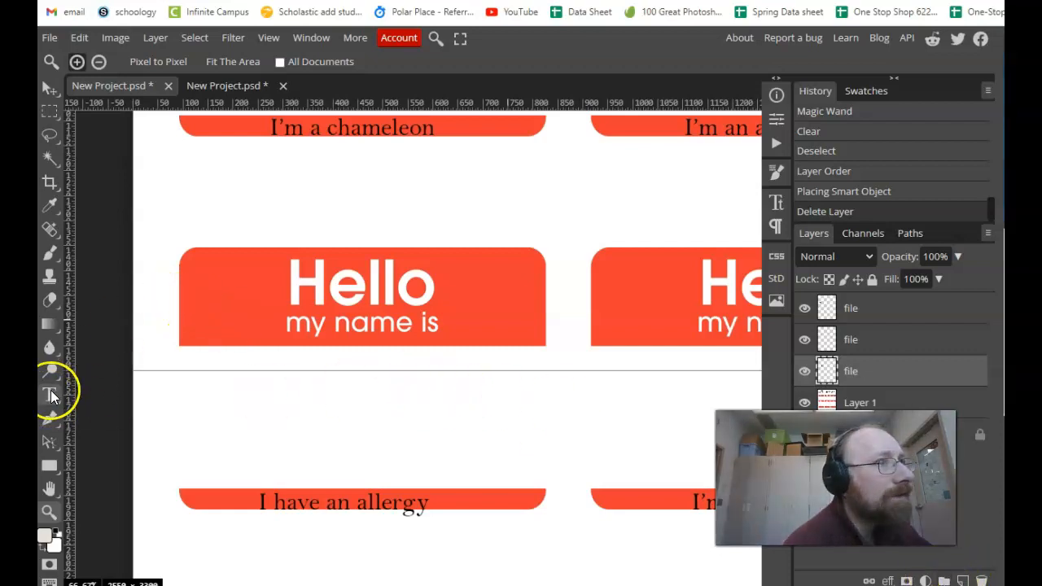
click(51, 391)
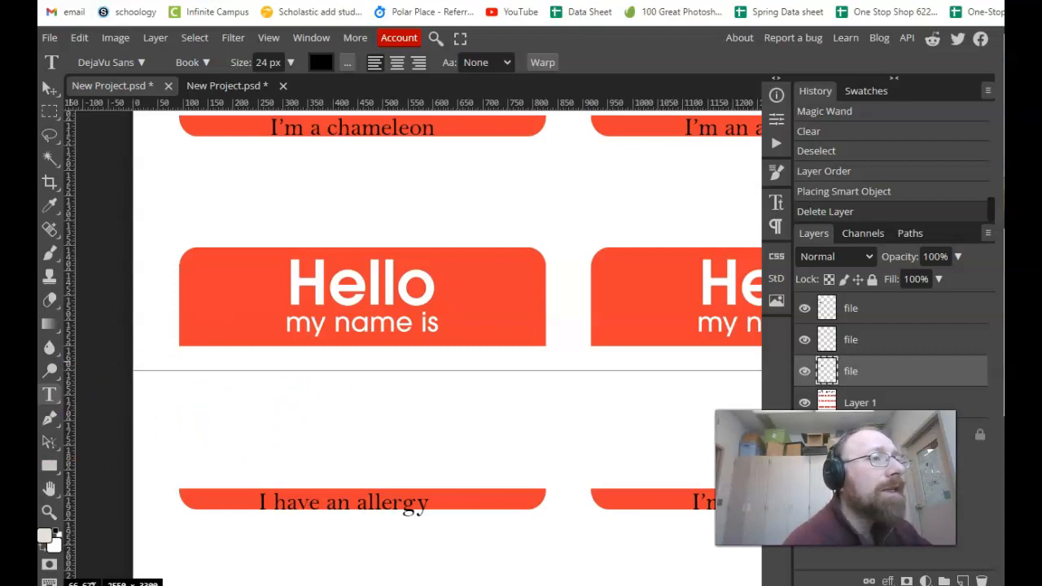
click(57, 531)
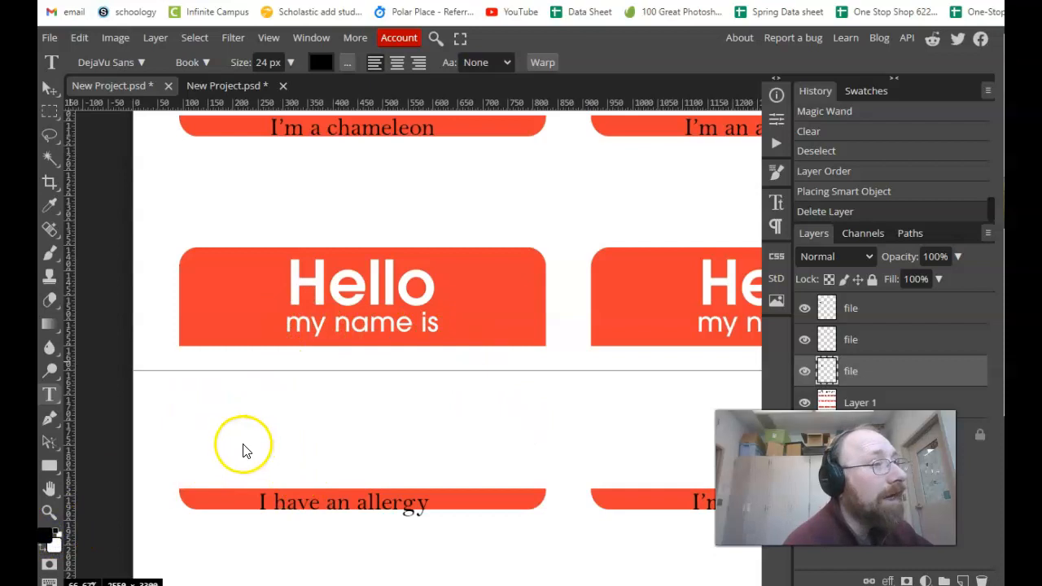
click(242, 428)
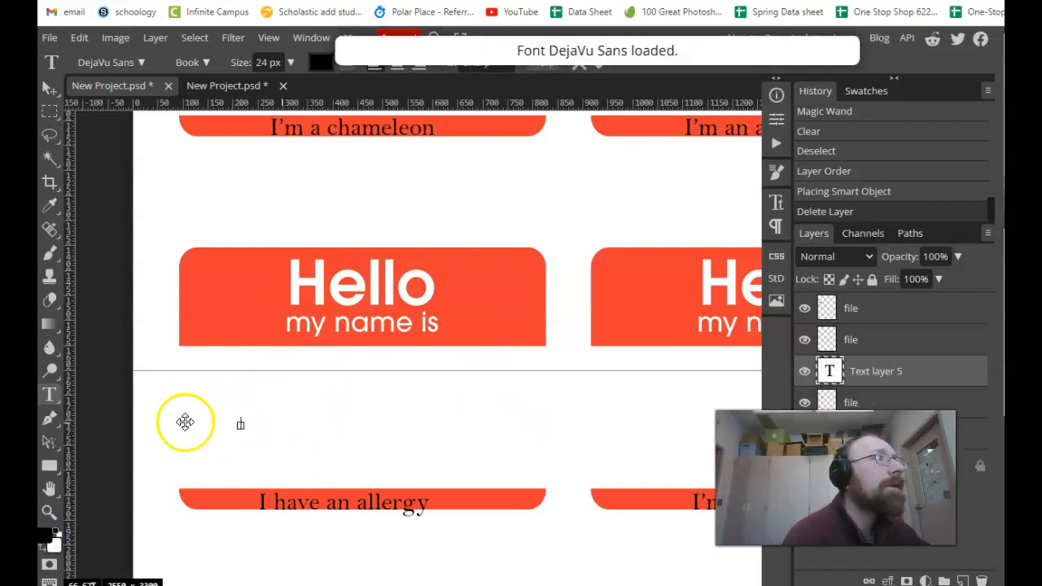
text(d)
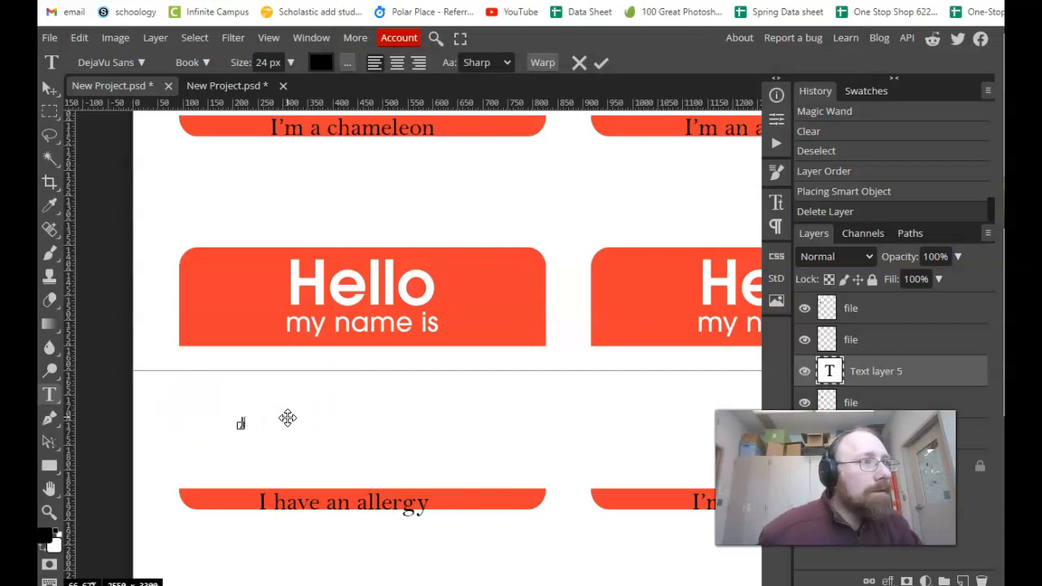
text(Josh)
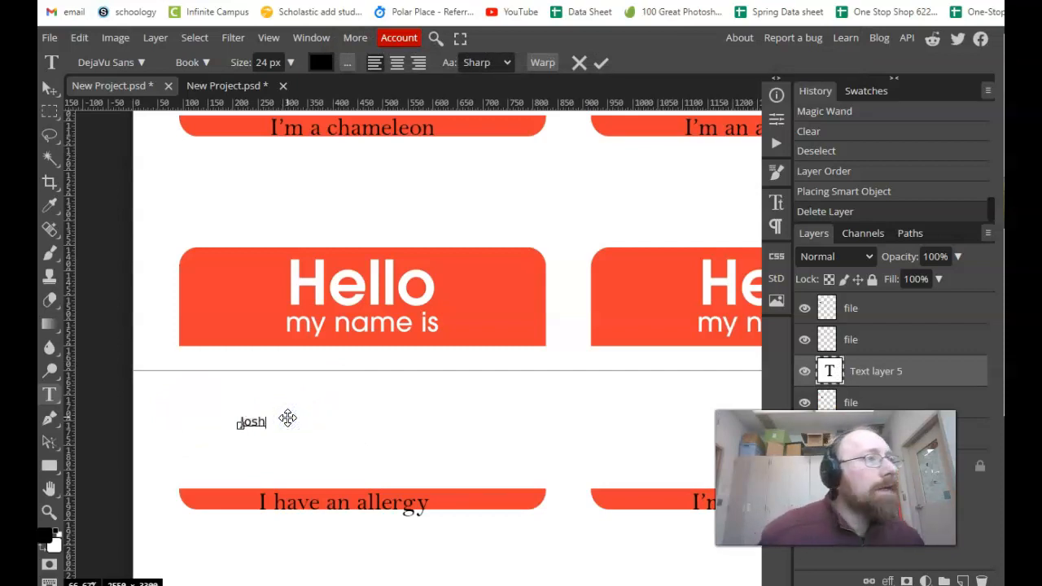
- Set the name text's size to 150 px and center it below the allergy tag's "Hello my name is" heading
drag(267, 421, 232, 423)
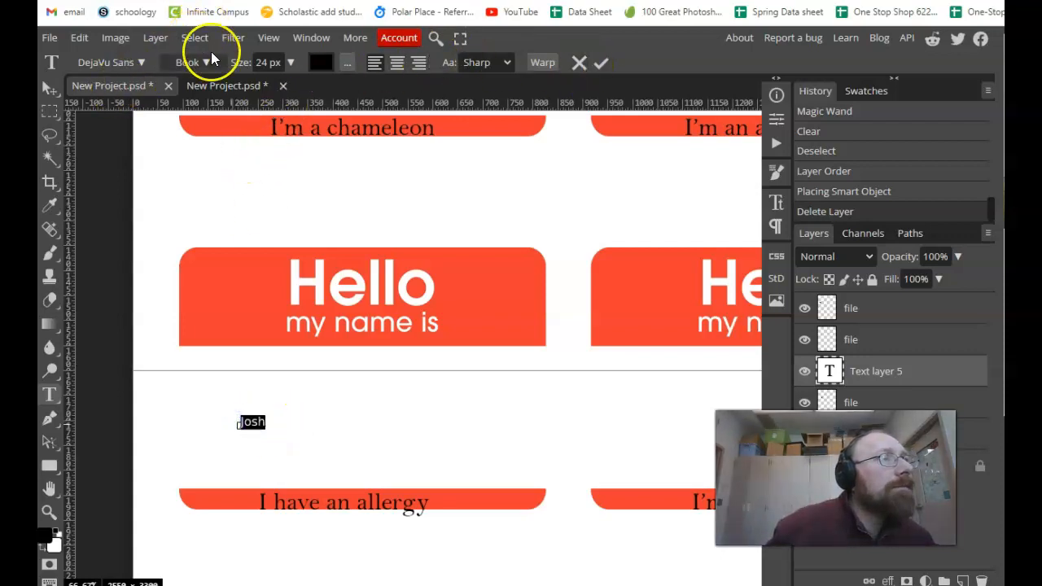
click(284, 61)
drag(318, 93, 297, 88)
click(600, 62)
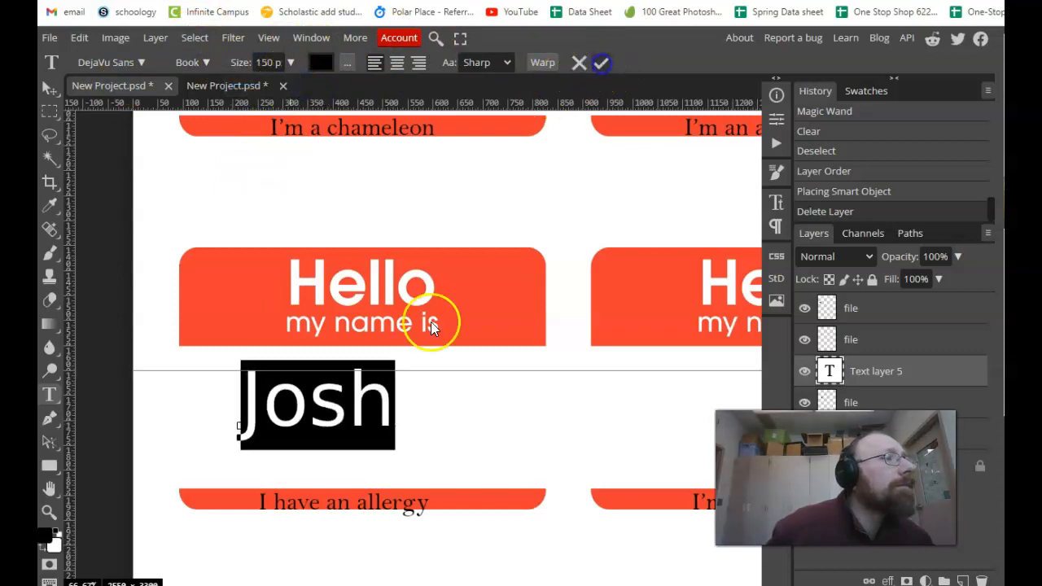
key(v)
drag(325, 407, 370, 443)
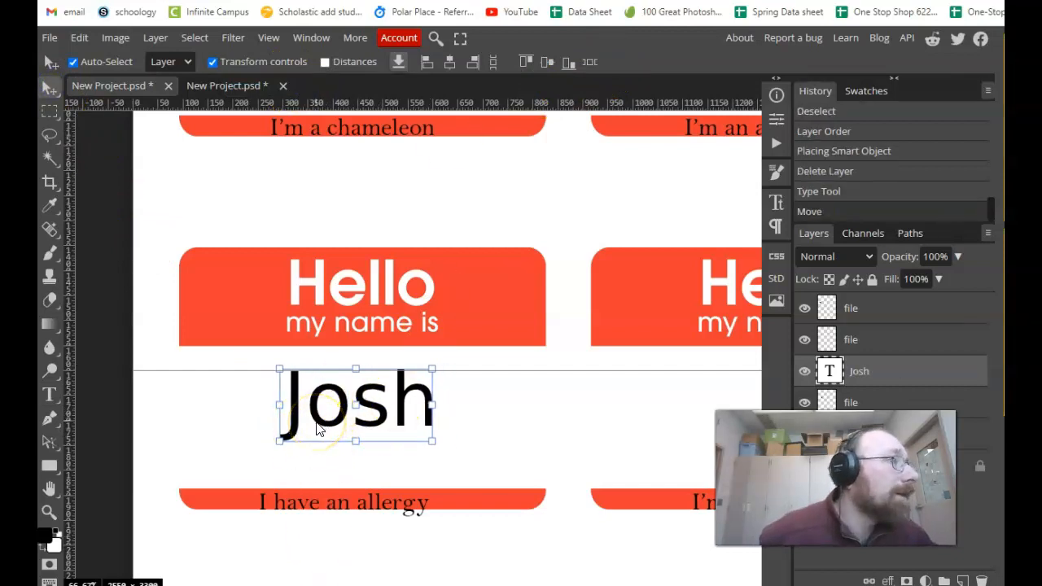
- Search Google for "sneazing illustration" in a new browser tab
key(ctrl+t)
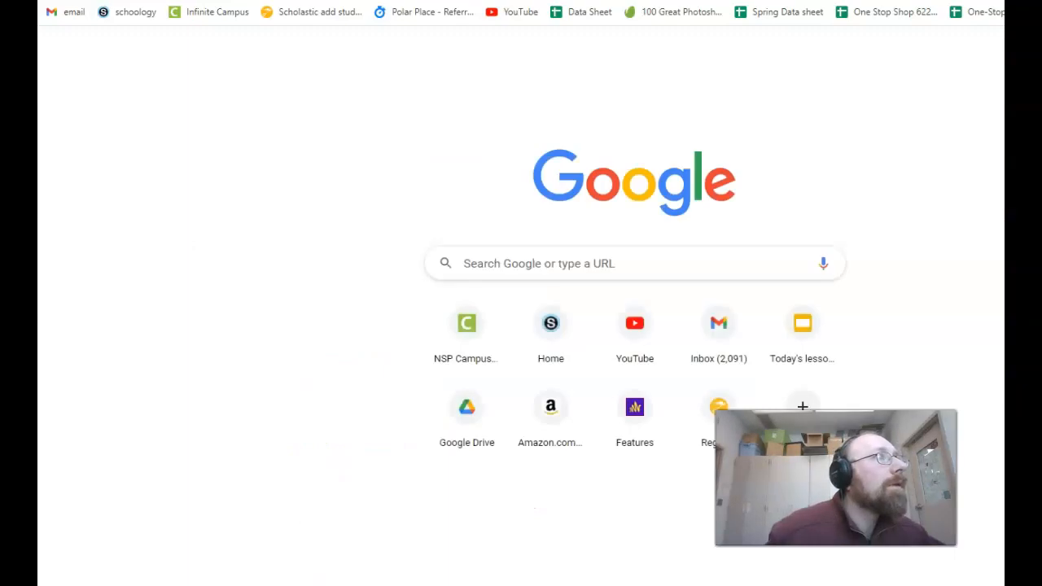
click(659, 260)
text(snea)
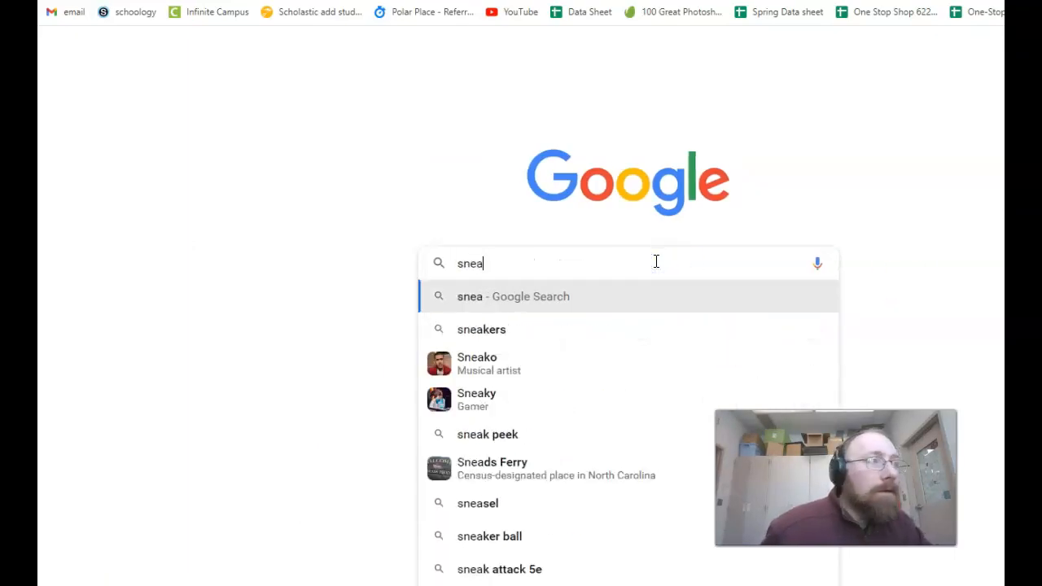
text(zing)
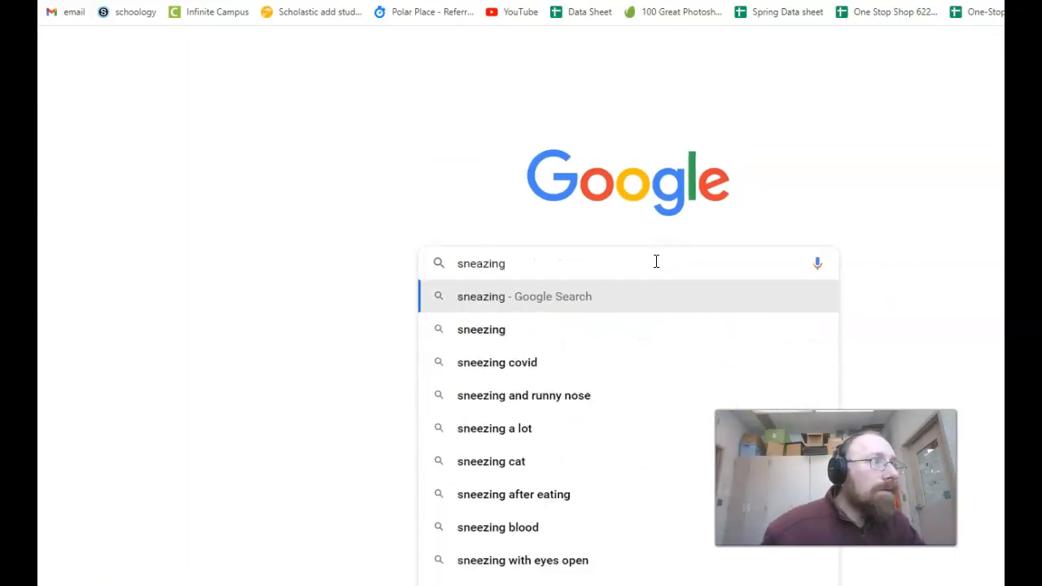
text( illustratio)
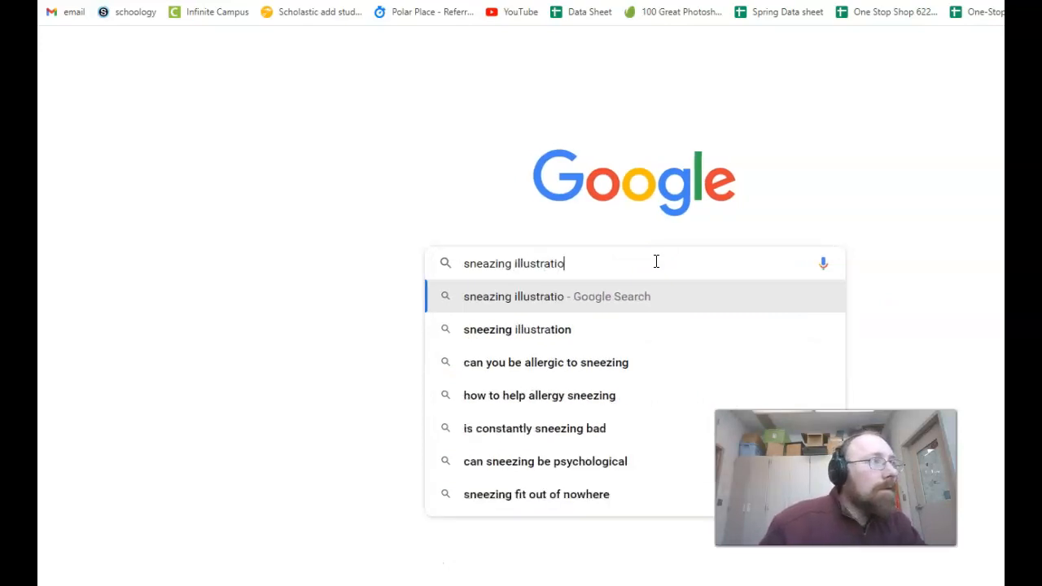
text(n)
key(Return)
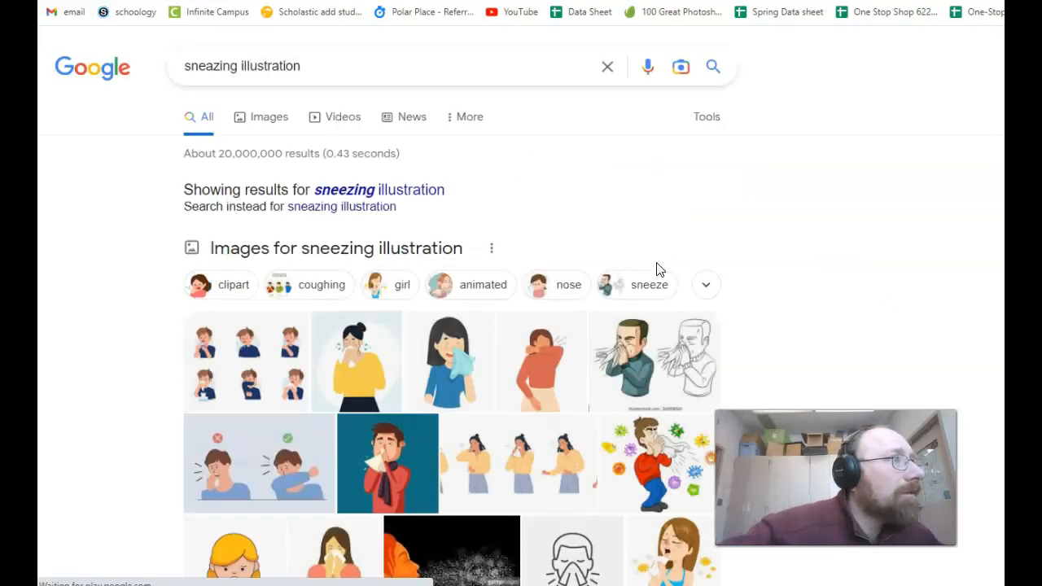
- Copy the Shutterstock picture of the sneezing man in a teal sweater and paste it into the Photopea worksheet
click(631, 371)
right_click(891, 238)
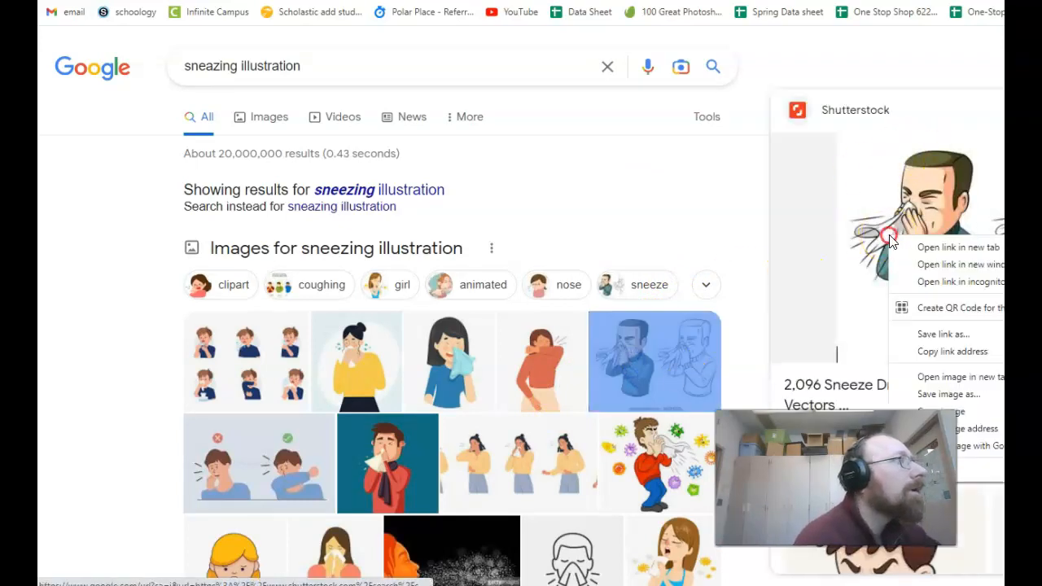
click(967, 414)
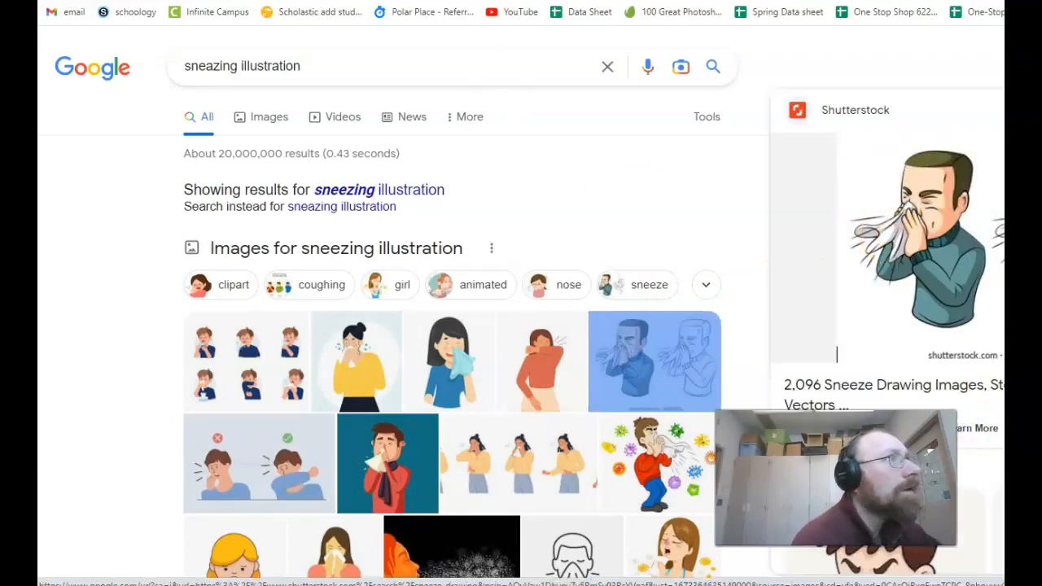
key(ctrl+shift+Tab)
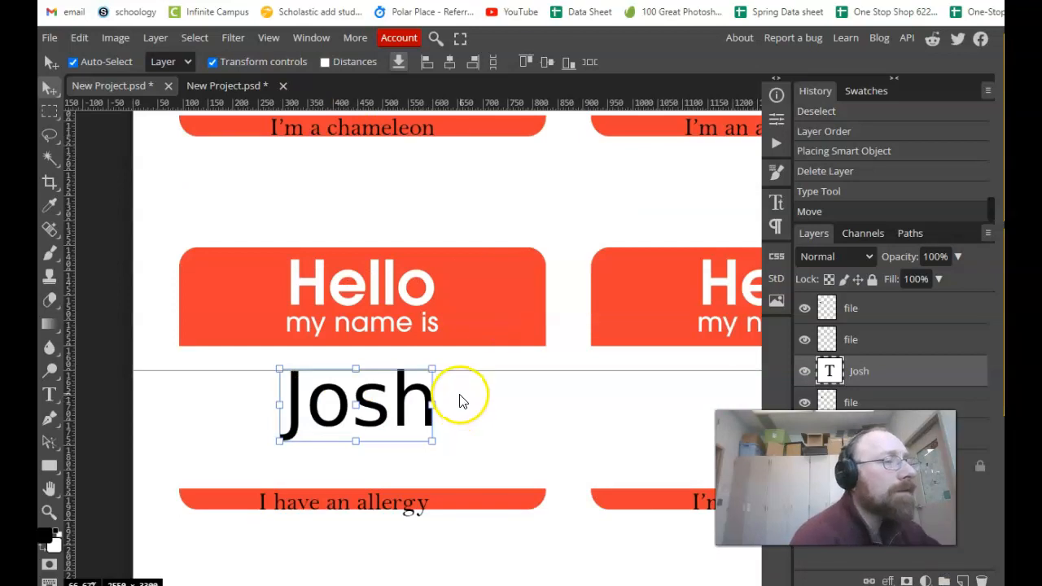
key(ctrl+v)
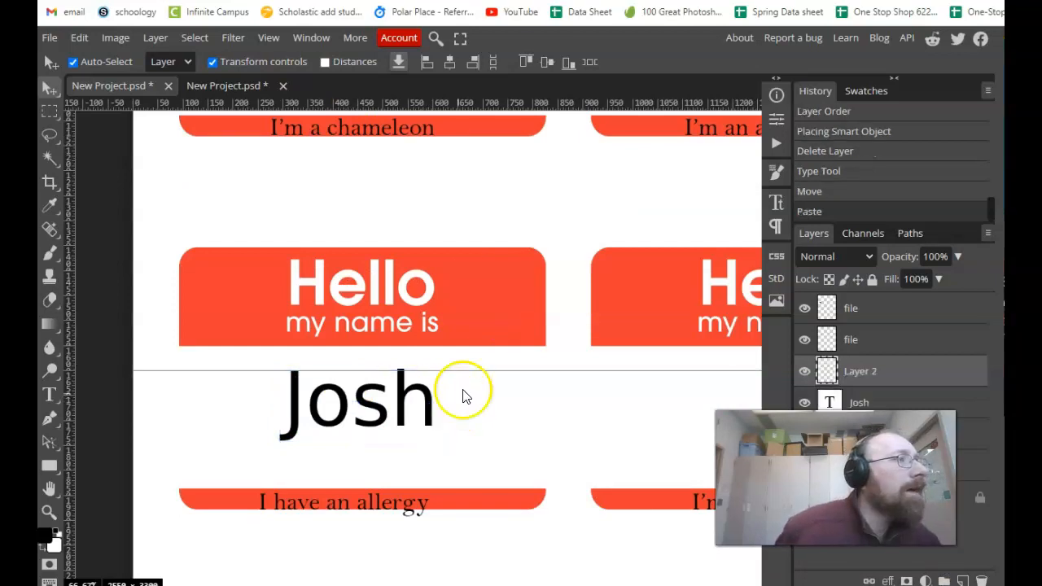
- Move the pasted sneezing picture onto the allergy name tag so that it overlaps the lower part of the name
scroll(671, 378, down, 5)
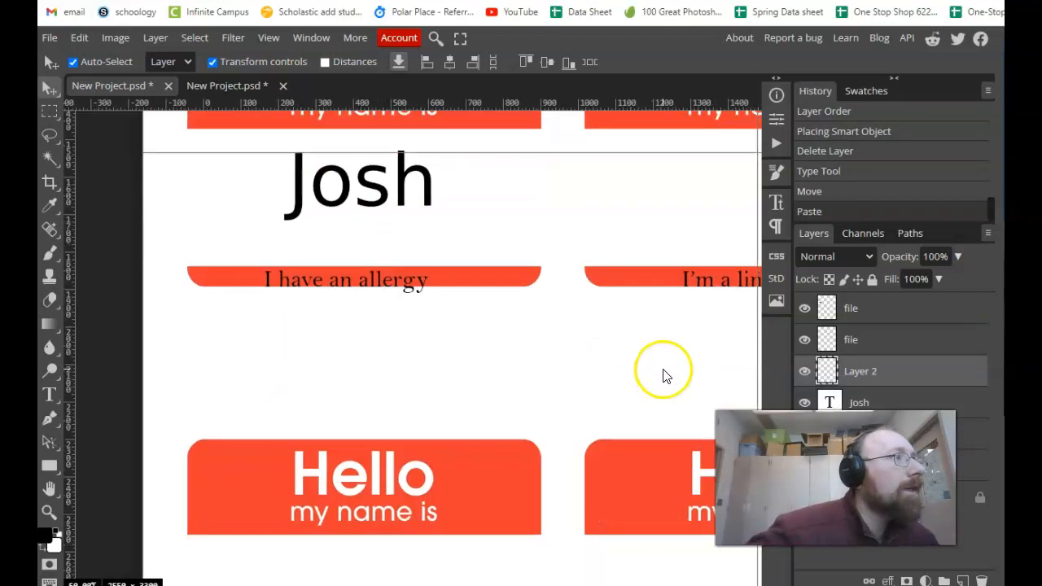
scroll(658, 358, down, 4)
scroll(658, 325, down, 2)
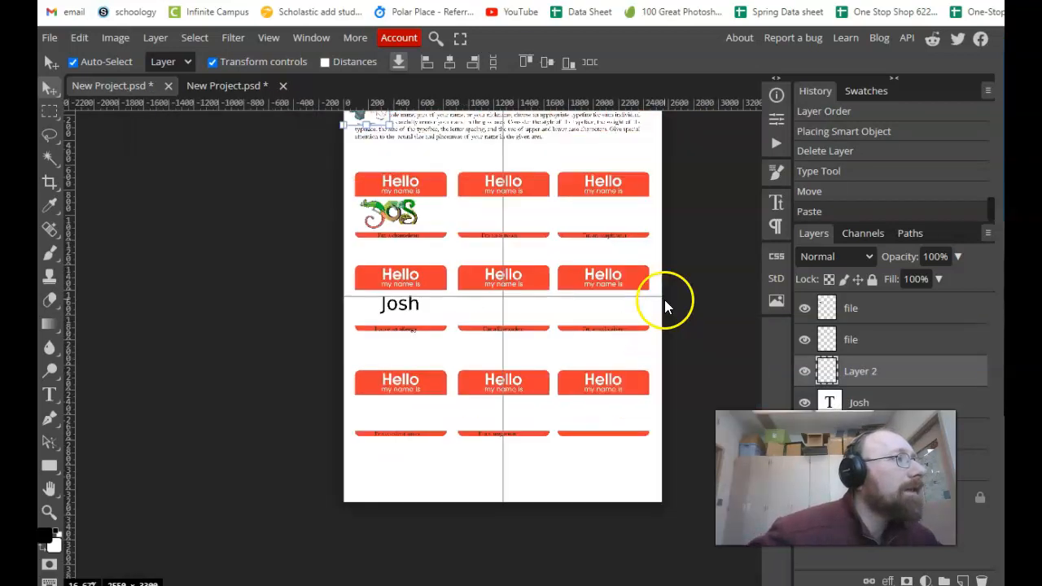
drag(375, 120, 415, 320)
scroll(413, 311, up, 2)
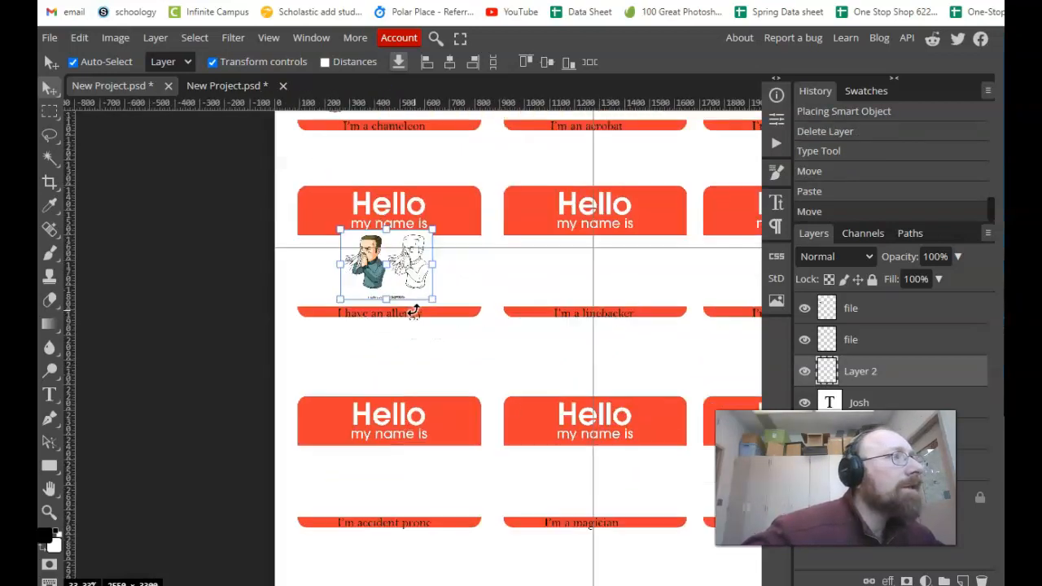
scroll(415, 301, up, 1)
scroll(407, 242, up, 1)
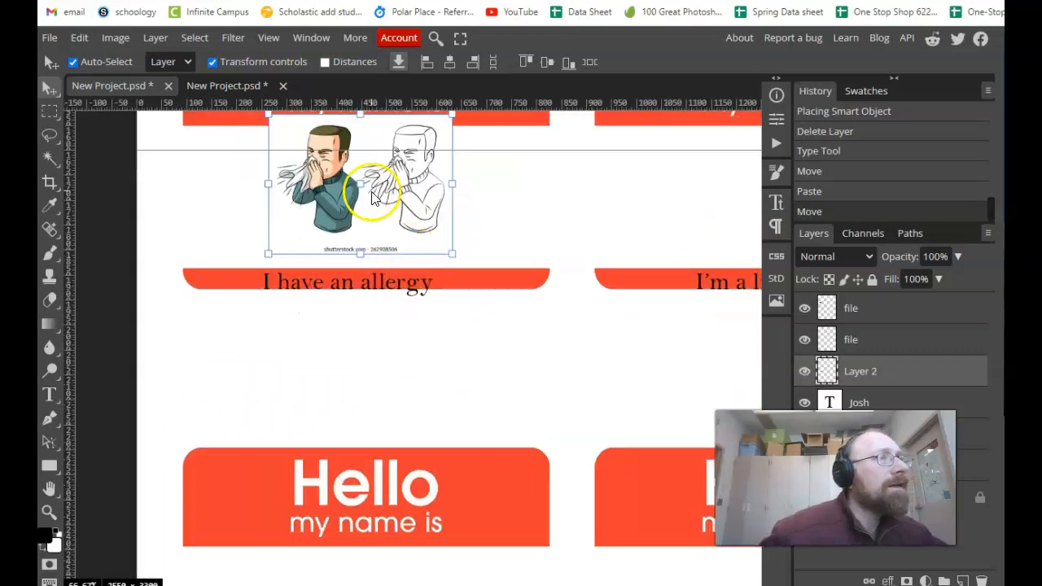
drag(397, 197, 452, 260)
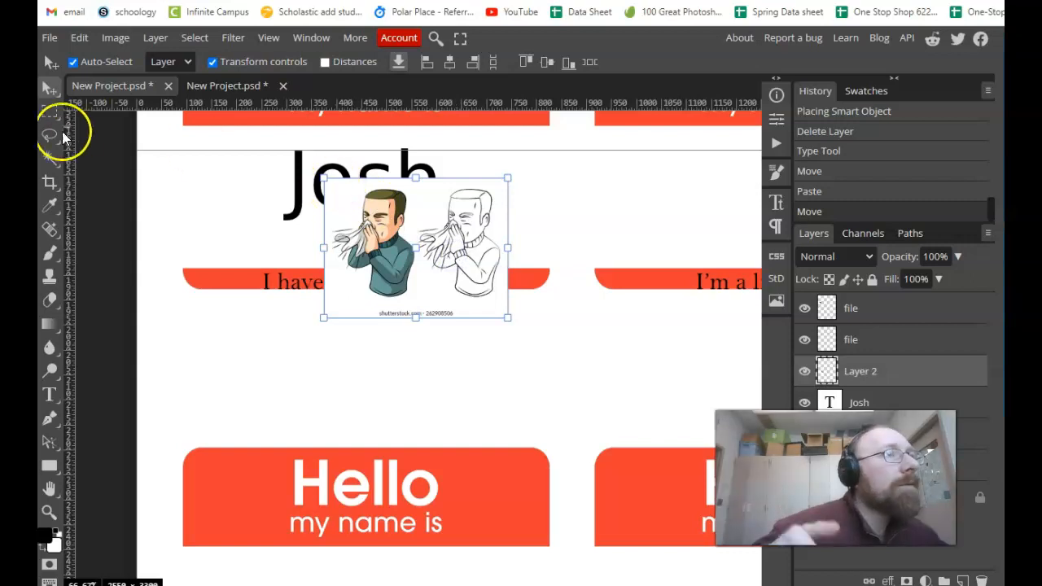
- Delete the uncolored line-art man from the pasted sneezing picture using a rectangular selection, and clear the selection
click(47, 114)
drag(422, 166, 512, 328)
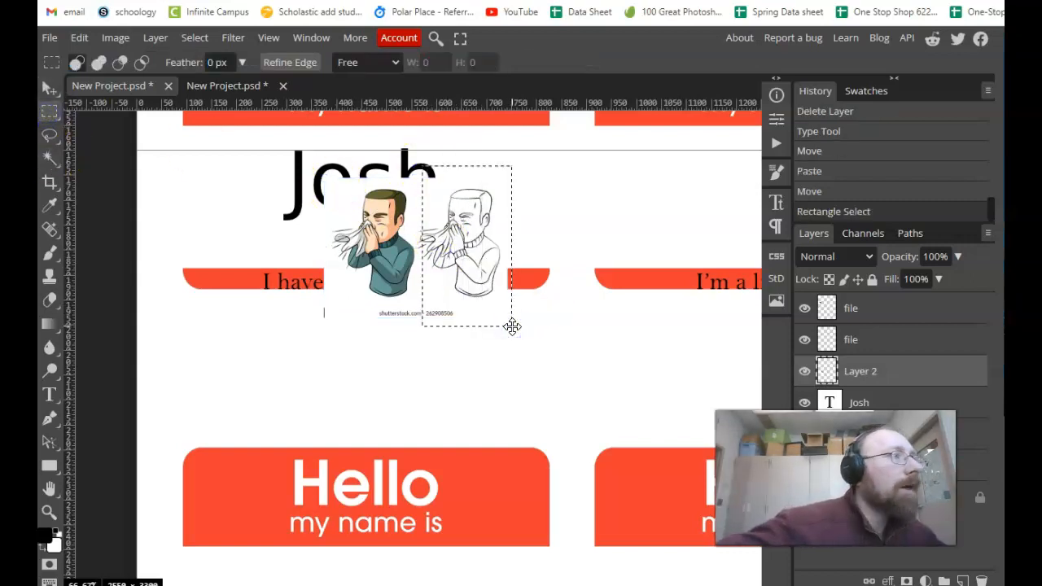
key(Delete)
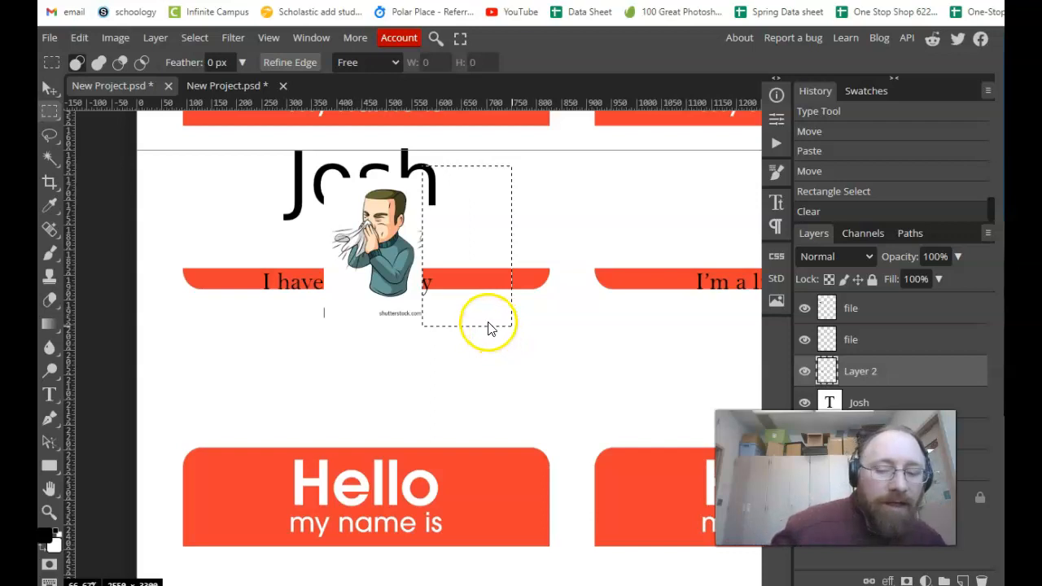
key(ctrl+d)
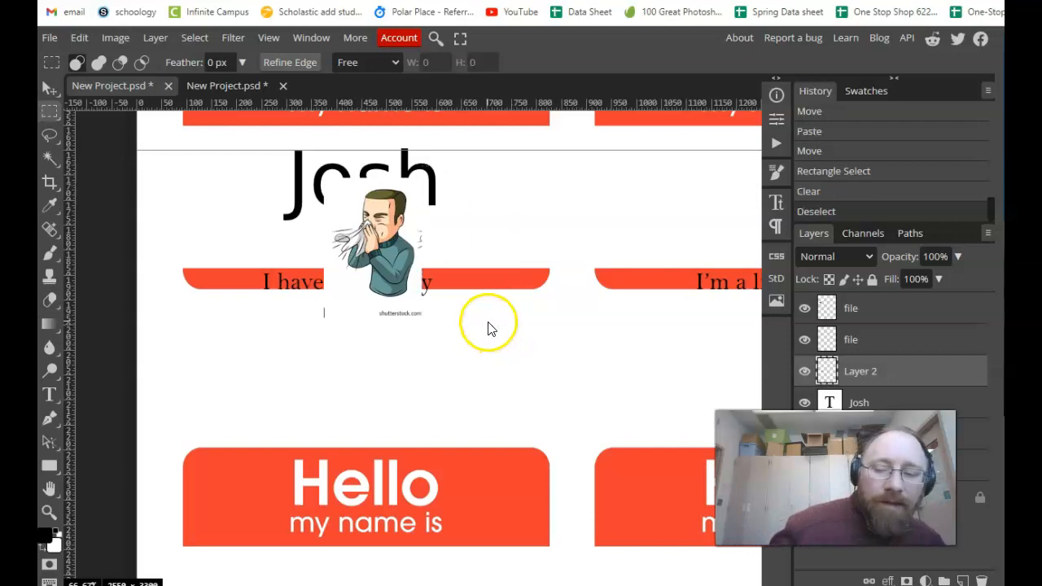
- Remove the white background around the man in the teal sweater with the Magic Wand and erase the stray marks beside him
click(51, 163)
click(351, 191)
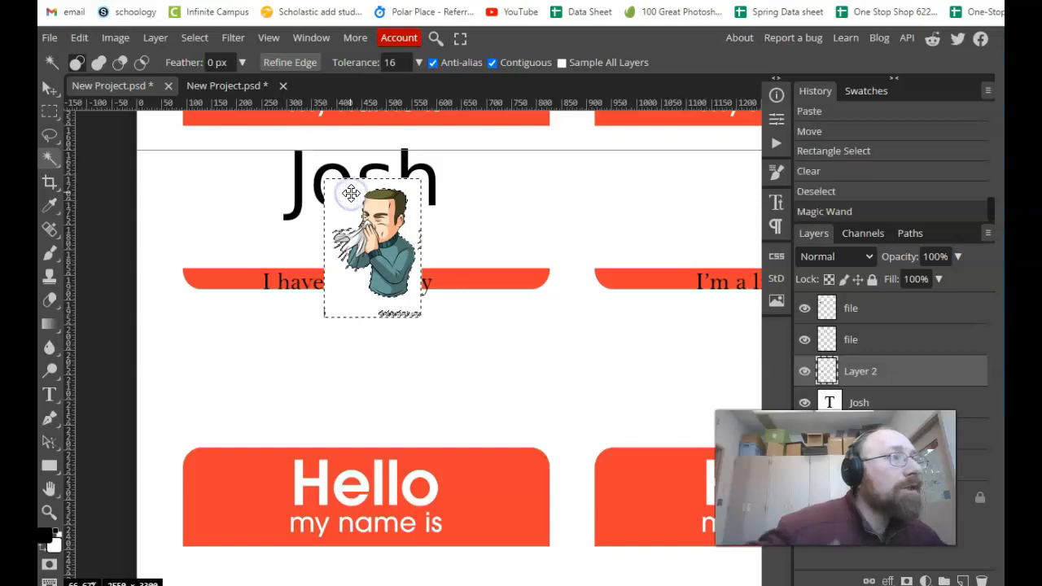
key(Delete)
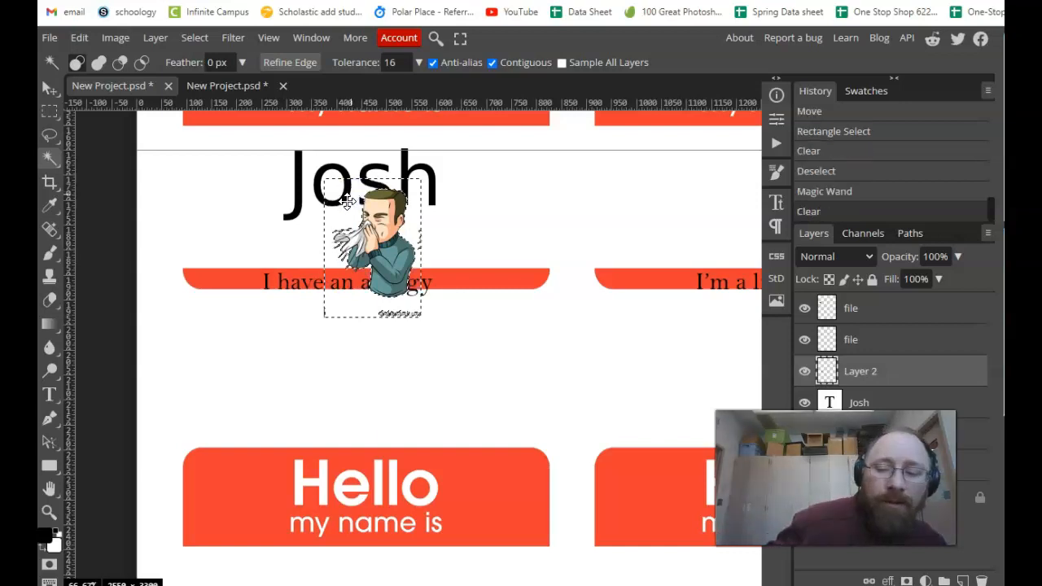
key(ctrl+d)
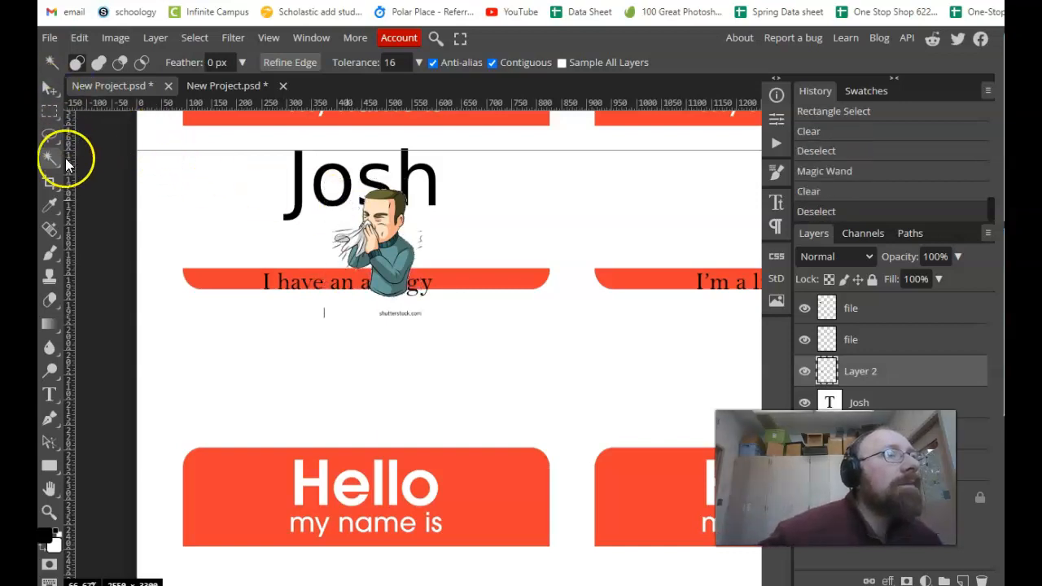
click(50, 300)
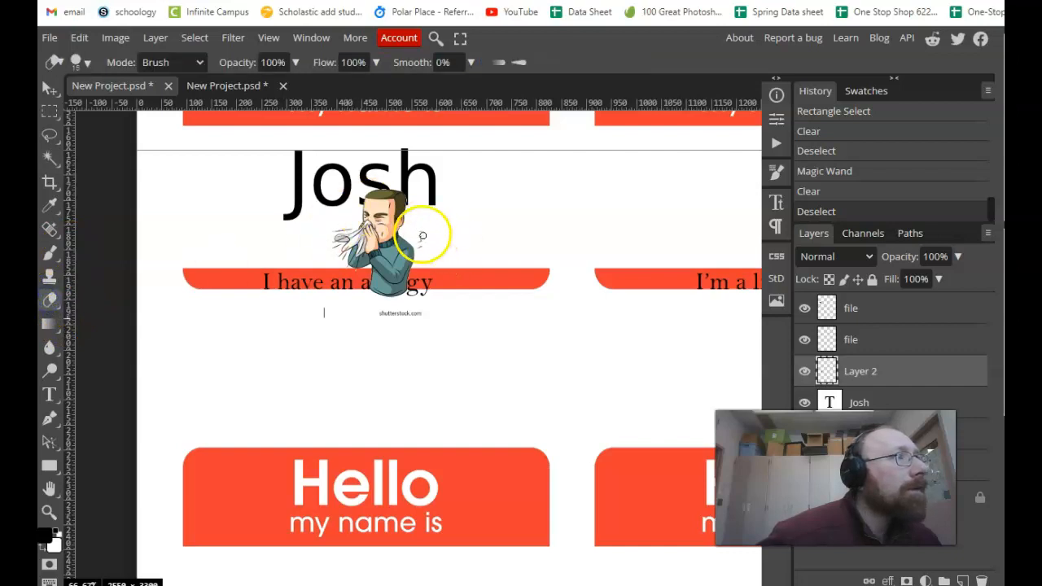
drag(428, 202, 422, 227)
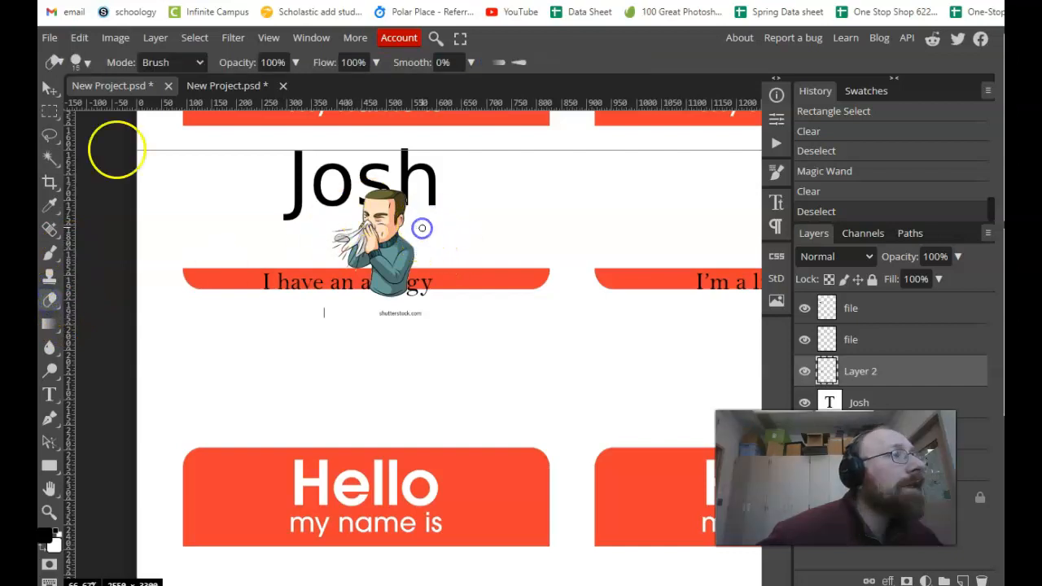
- Move the sneezing man over the second letter of the name and scale him down to fit above the tag's lower band
click(50, 88)
drag(373, 247, 328, 210)
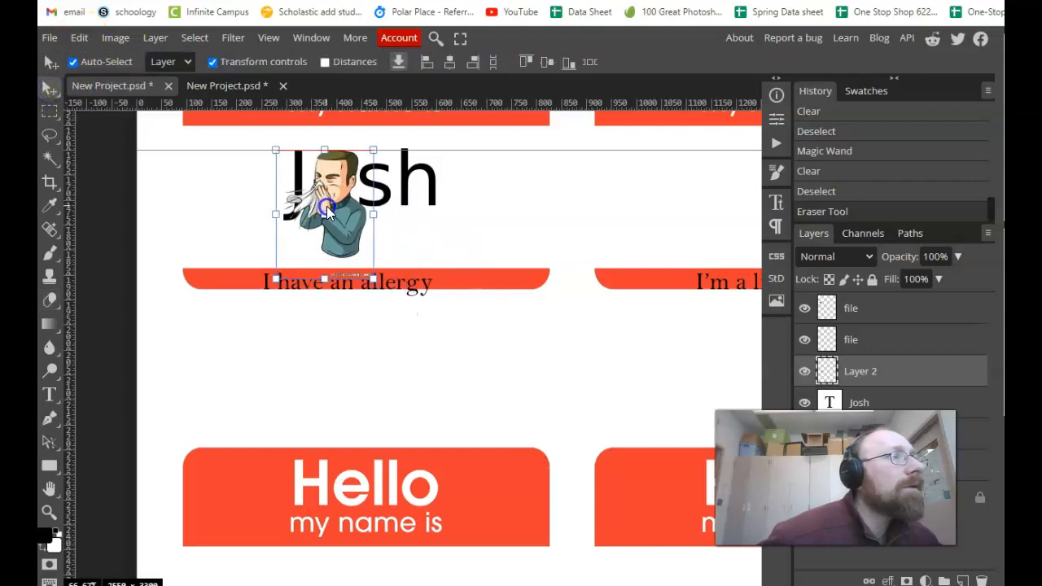
drag(276, 279, 291, 261)
mouse_move(322, 222)
mouse_down()
mouse_move(315, 228)
mouse_move(327, 230)
mouse_up()
click(642, 62)
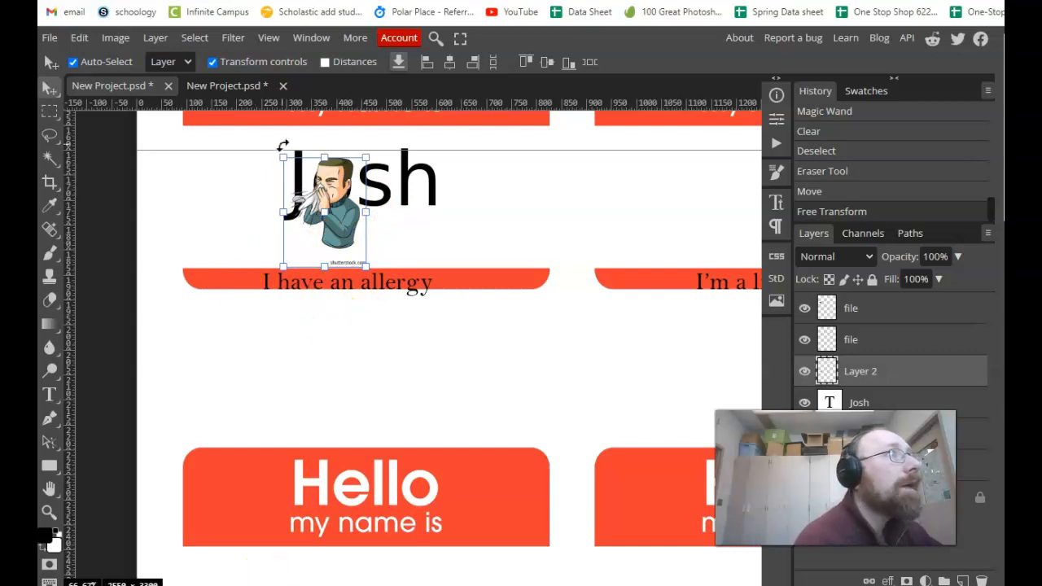
- Search Google for "Horses illustration" in the browser tab used for the sneezing picture
key(ctrl+Tab)
drag(320, 65, 215, 63)
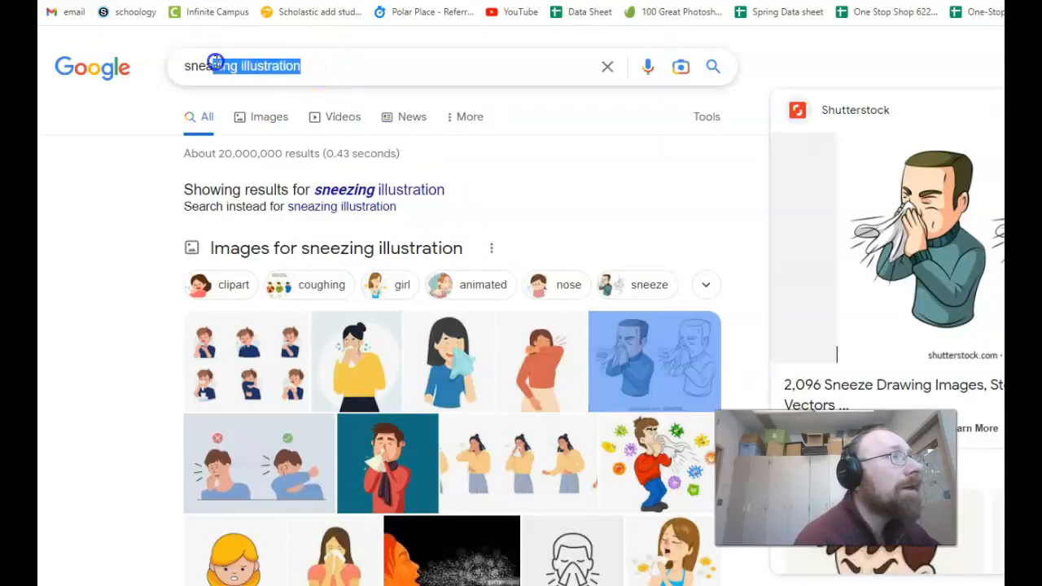
click(176, 72)
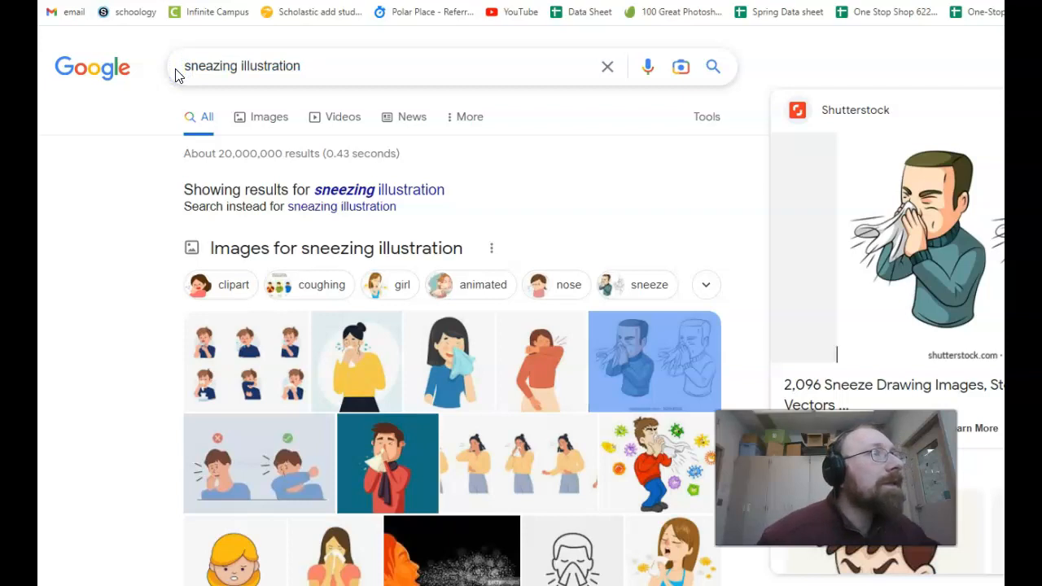
drag(299, 65, 168, 33)
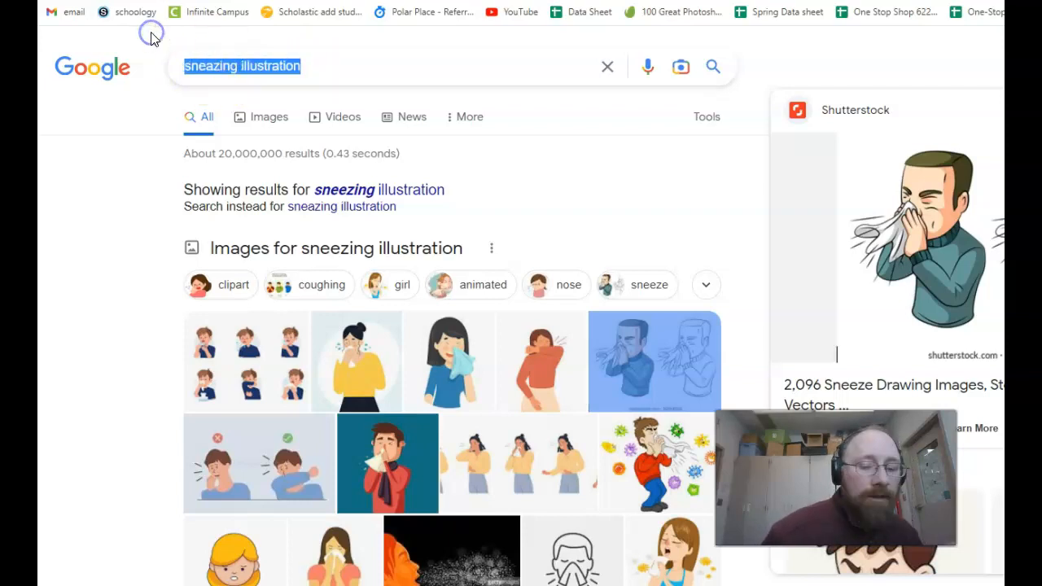
text(Horses)
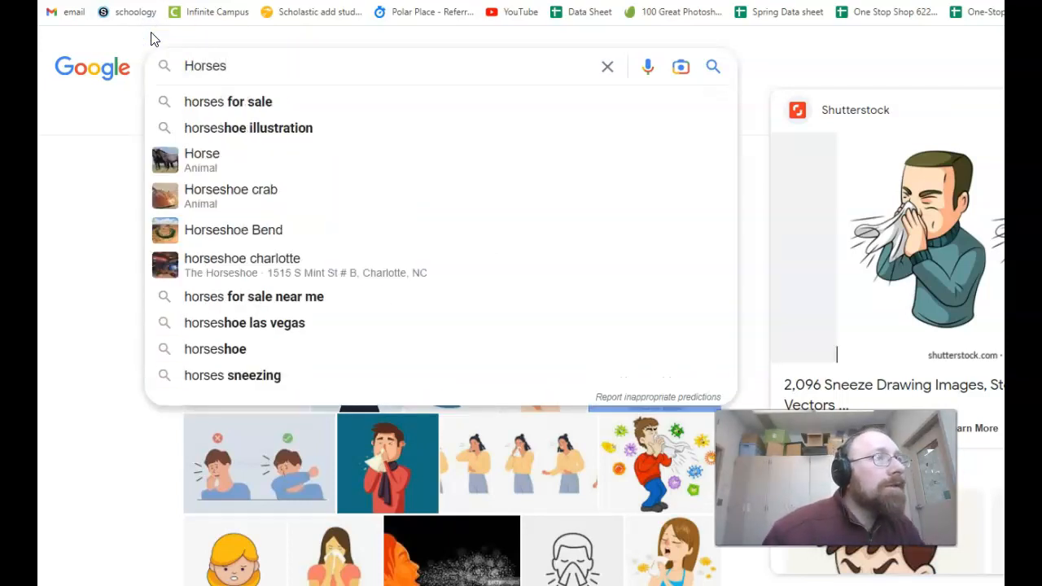
key(Return)
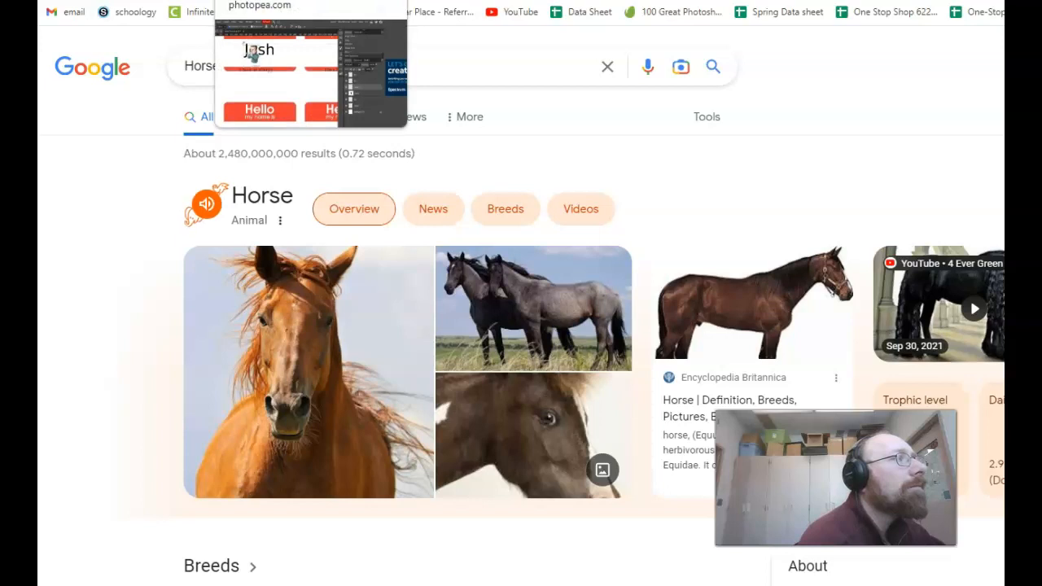
click(268, 0)
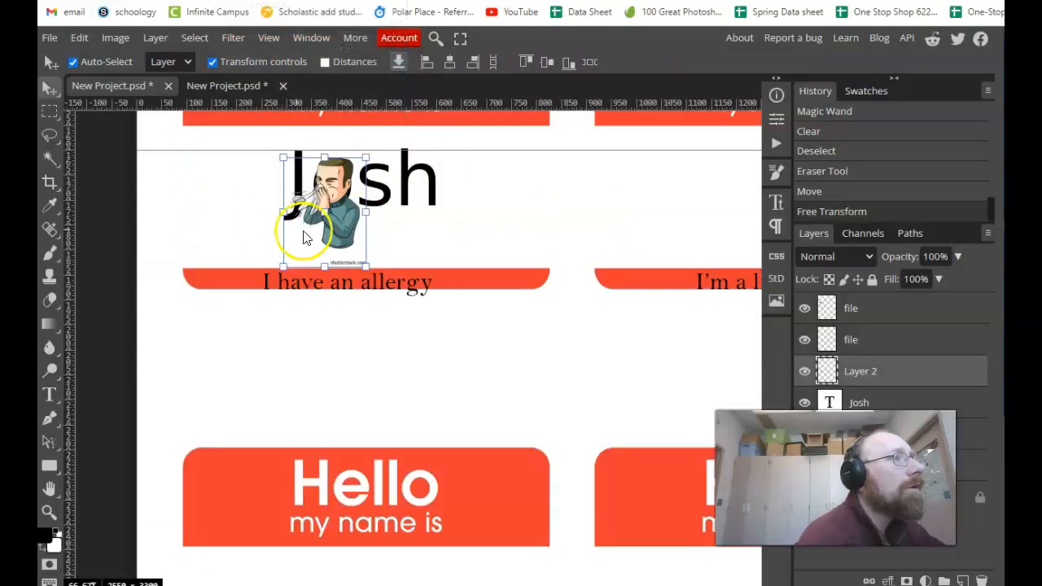
click(456, 0)
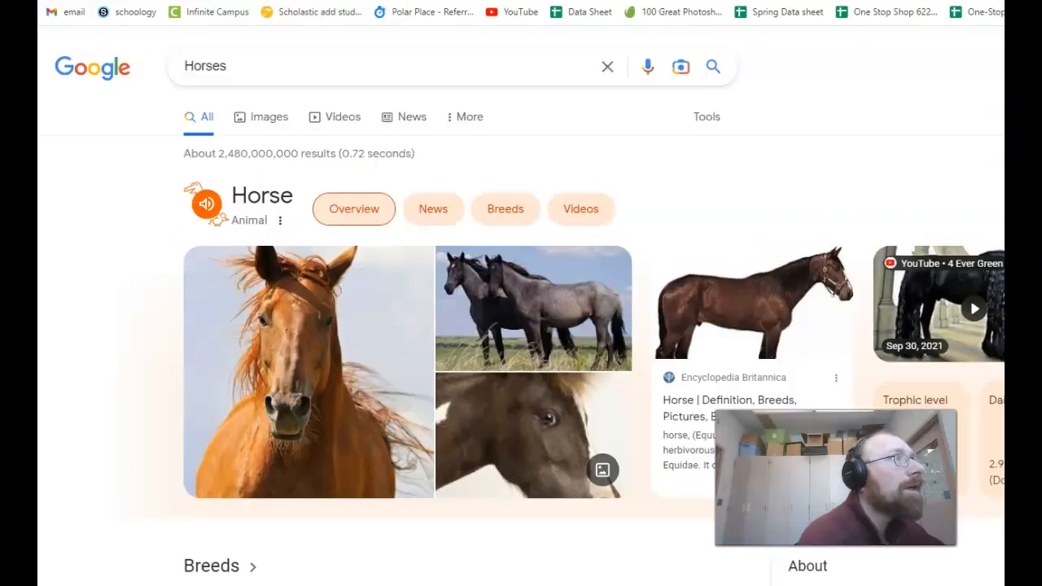
click(315, 70)
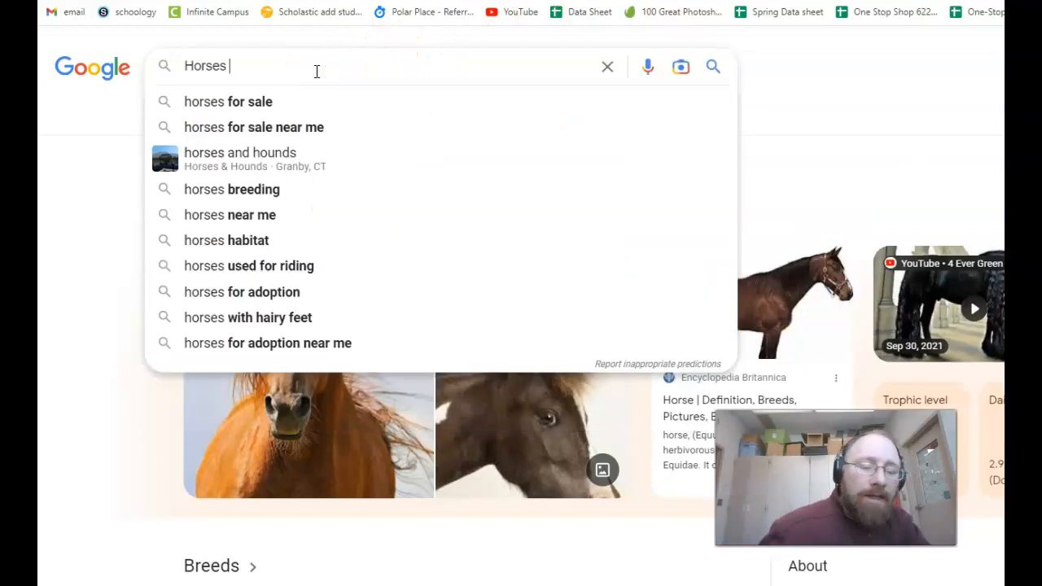
text(illustration)
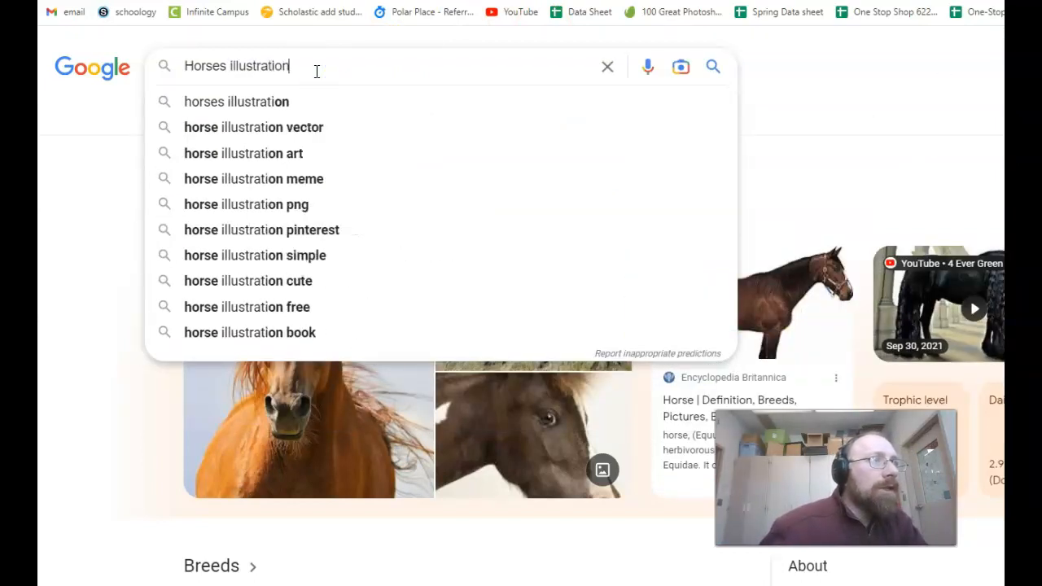
key(Return)
click(385, 172)
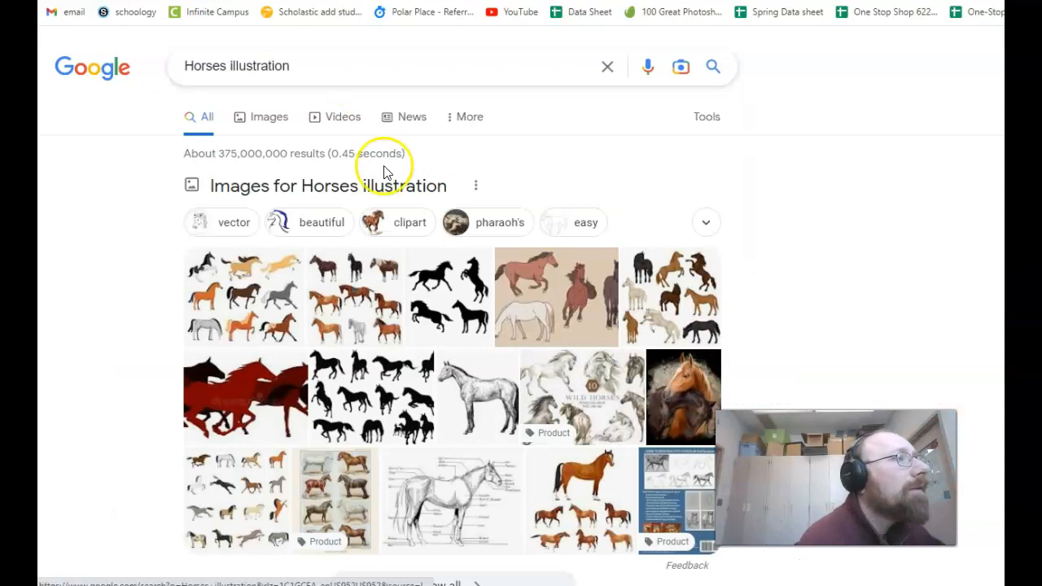
- Copy the Dreamstime picture of running red and black horses and paste it into the Photopea worksheet
click(262, 386)
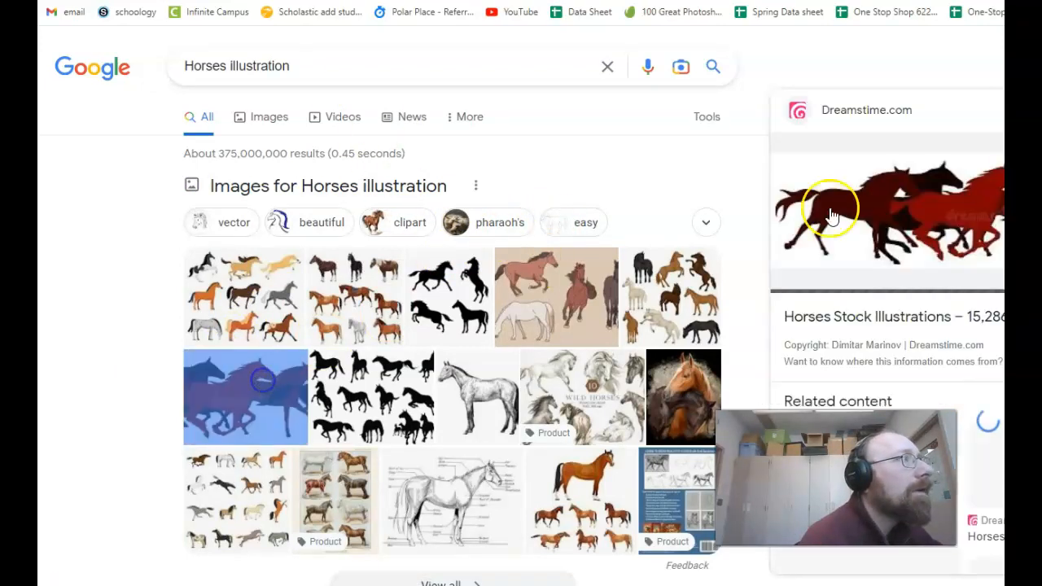
right_click(910, 210)
click(961, 383)
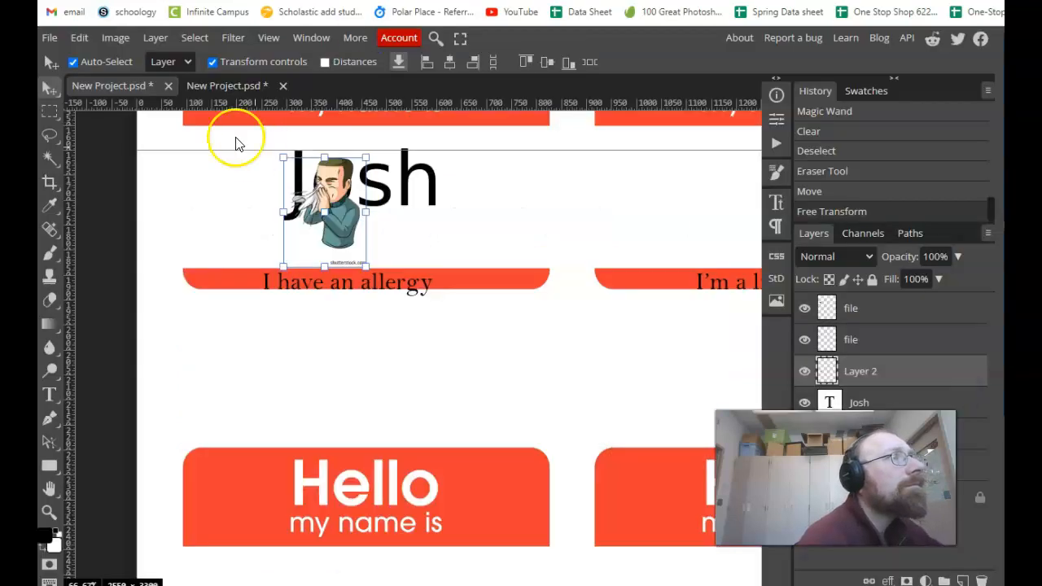
click(79, 42)
click(128, 236)
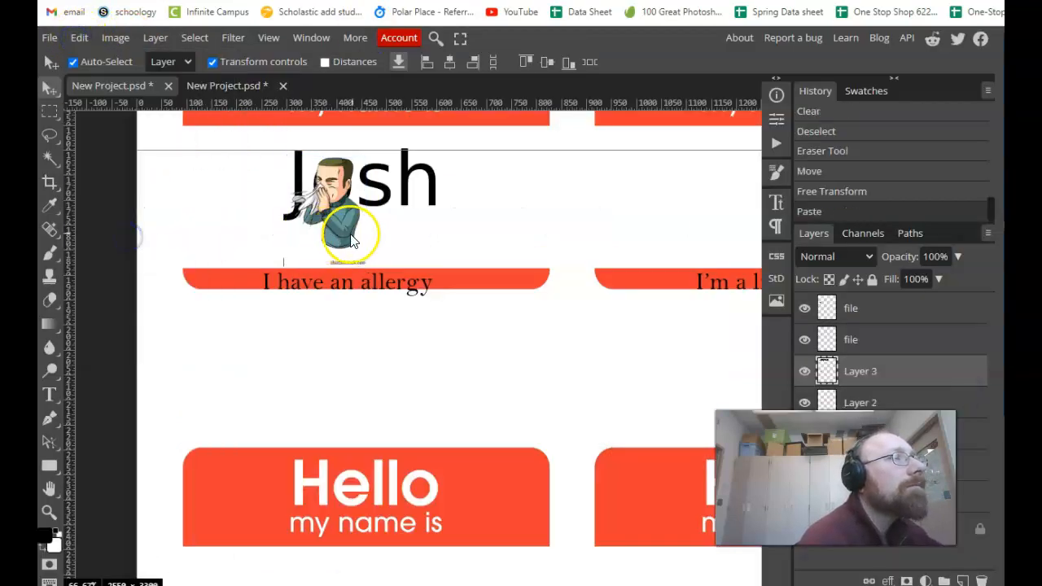
- Move the horses picture down onto the allergy name tag and place its layer directly below the name text layer
scroll(420, 234, up, 10)
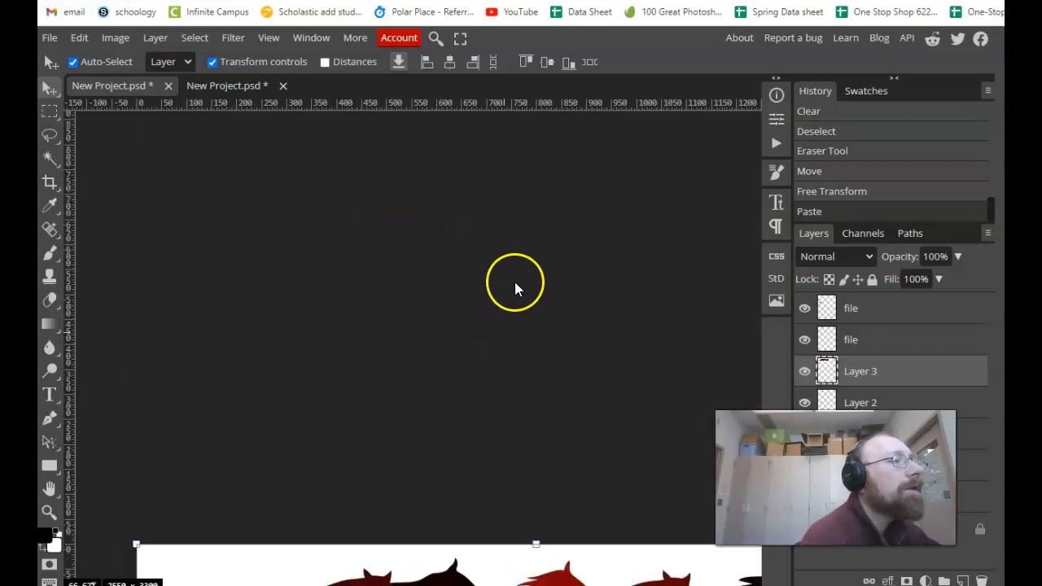
scroll(517, 286, down, 10)
scroll(567, 263, up, 5)
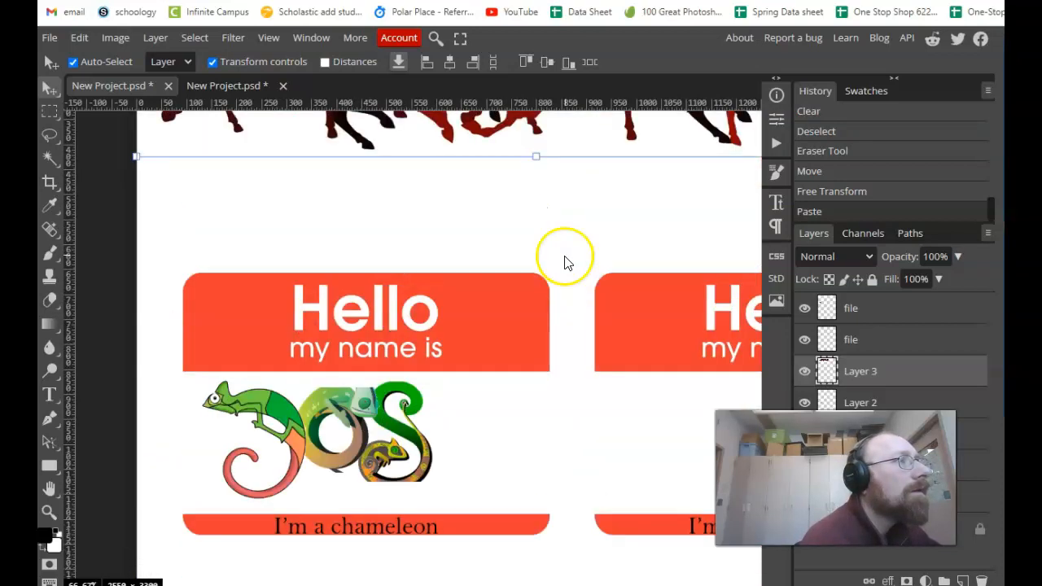
drag(575, 187, 520, 426)
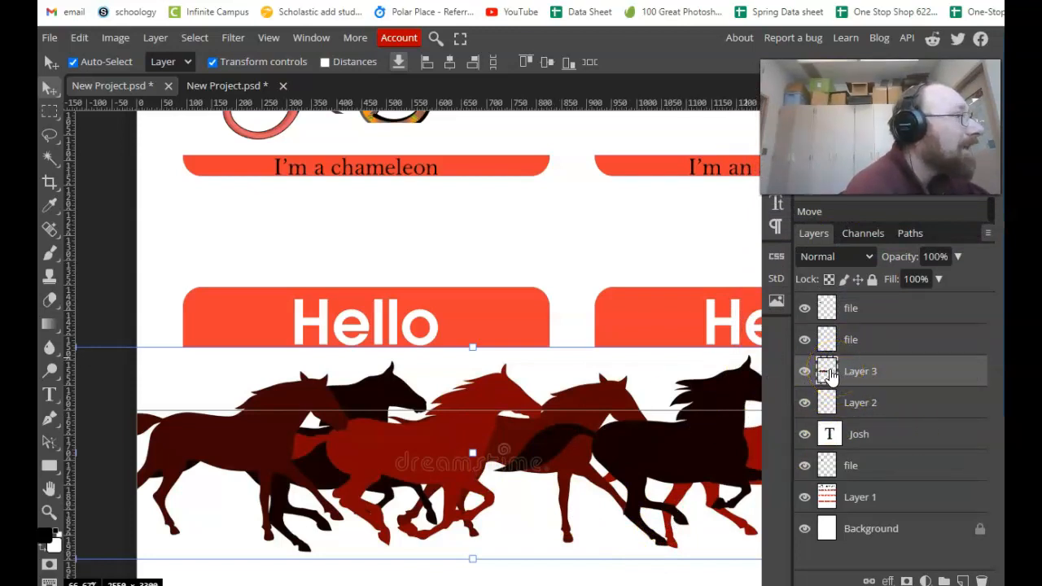
drag(827, 374, 812, 476)
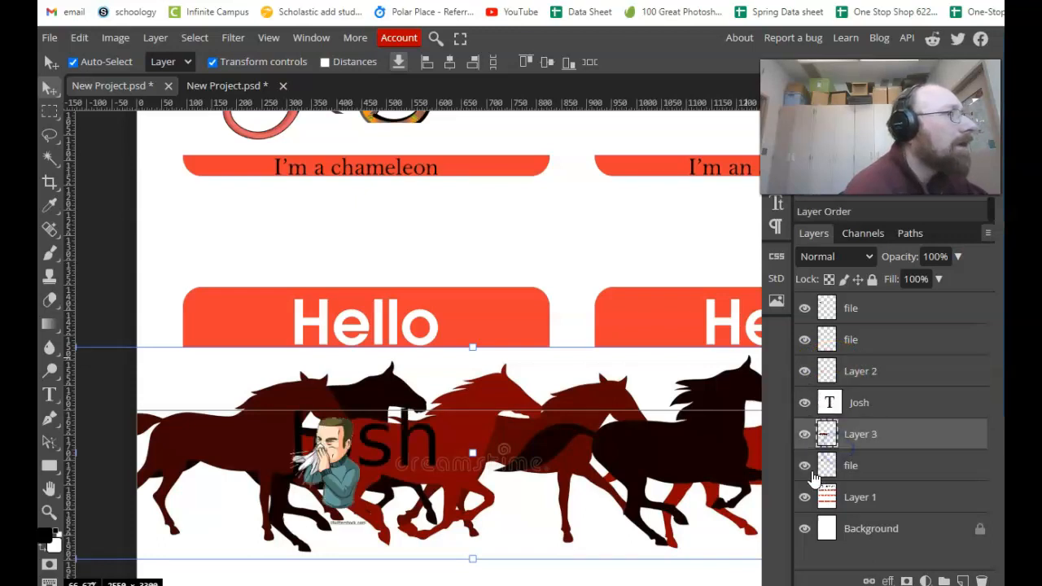
drag(637, 460, 570, 451)
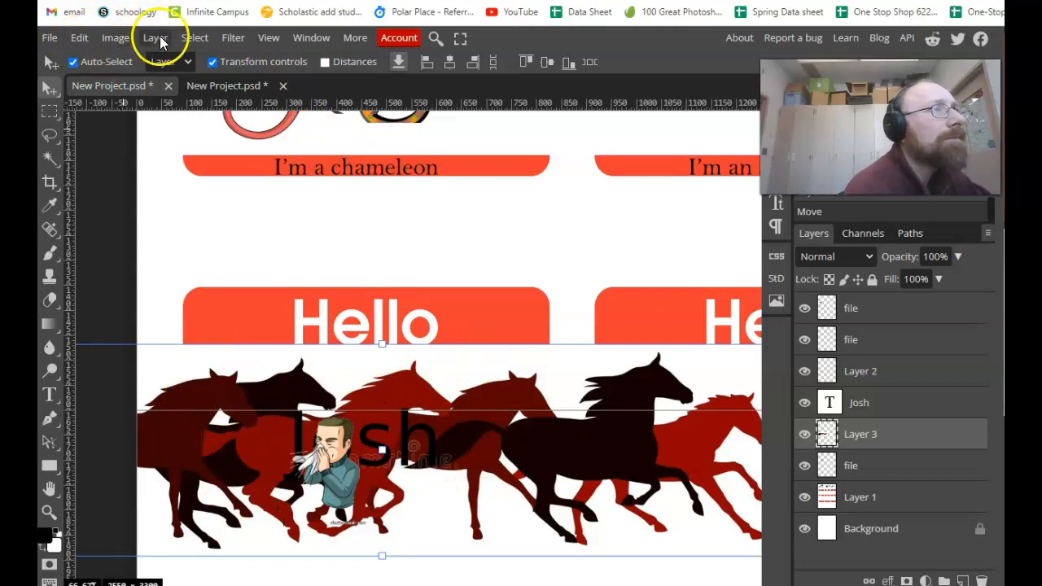
- Brighten the horses picture with a Levels adjustment, setting the midtone input value to 2.51
click(122, 37)
mouse_move(162, 95)
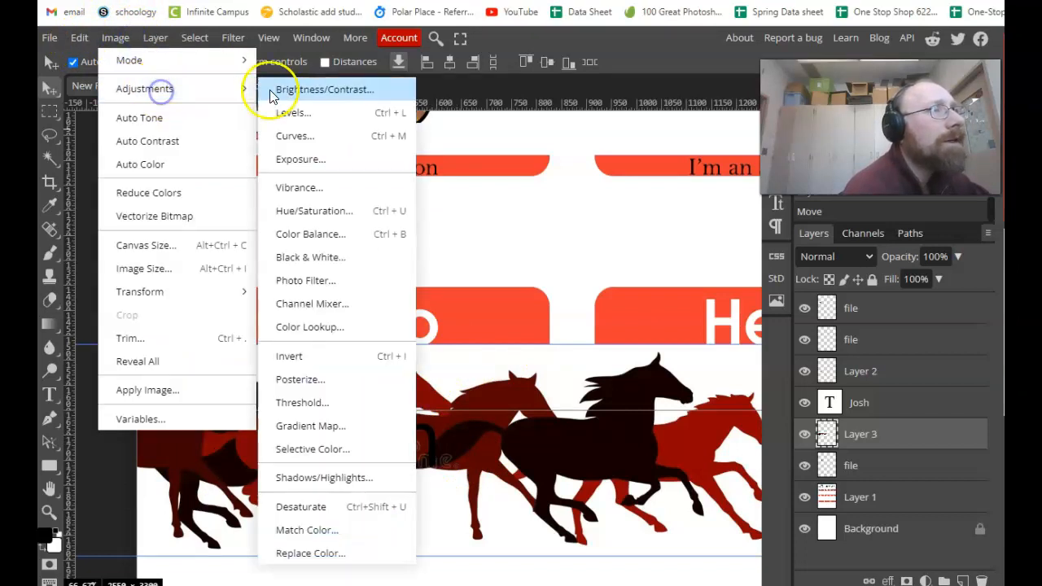
click(309, 116)
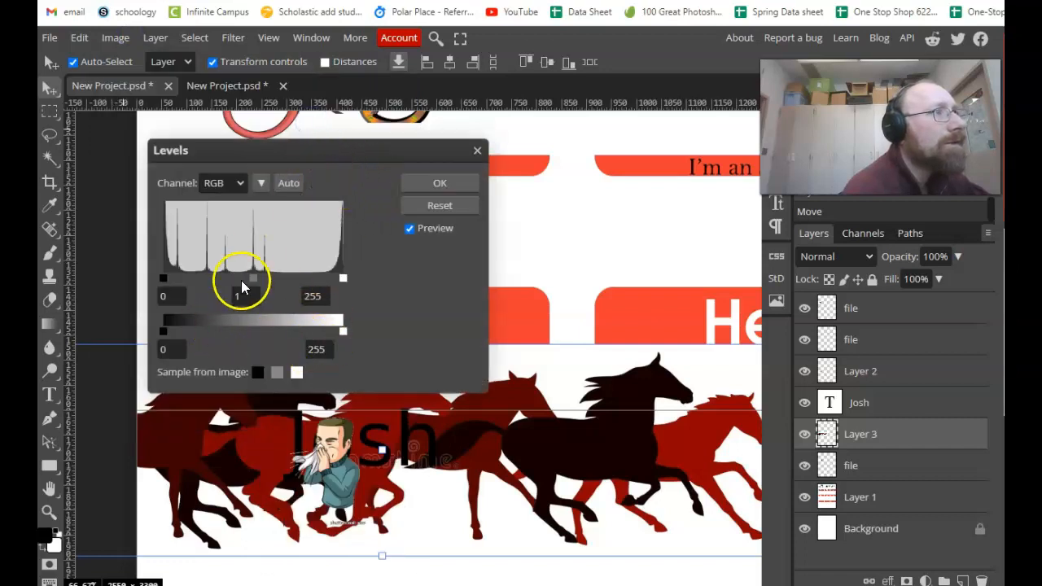
drag(298, 281, 222, 280)
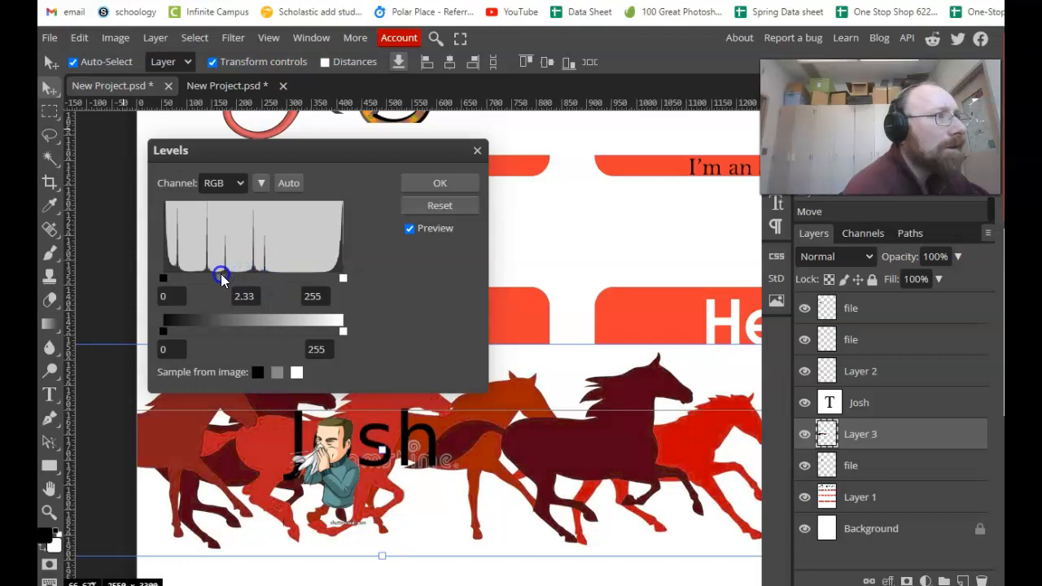
drag(222, 274, 218, 276)
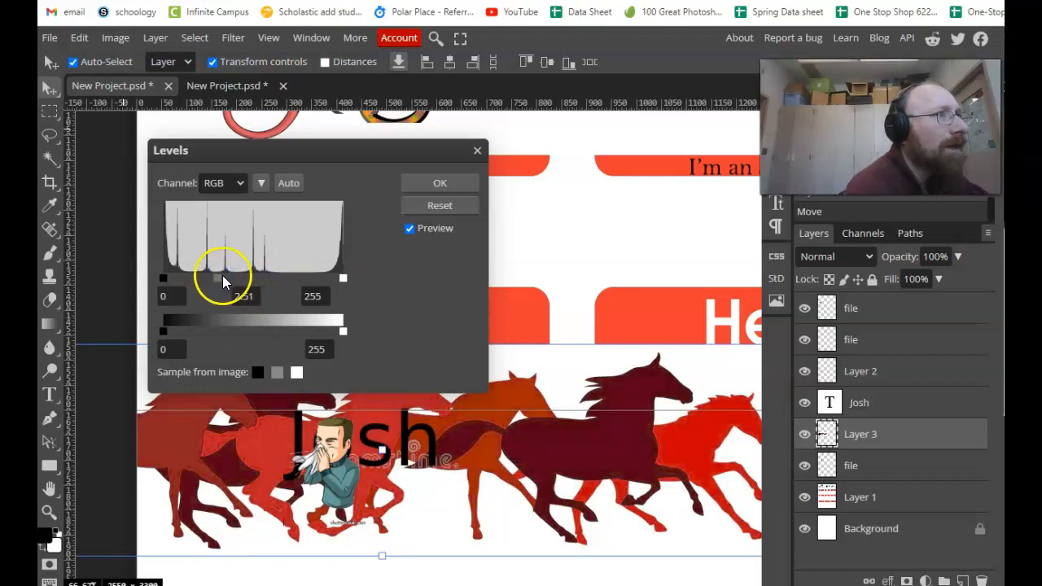
click(433, 183)
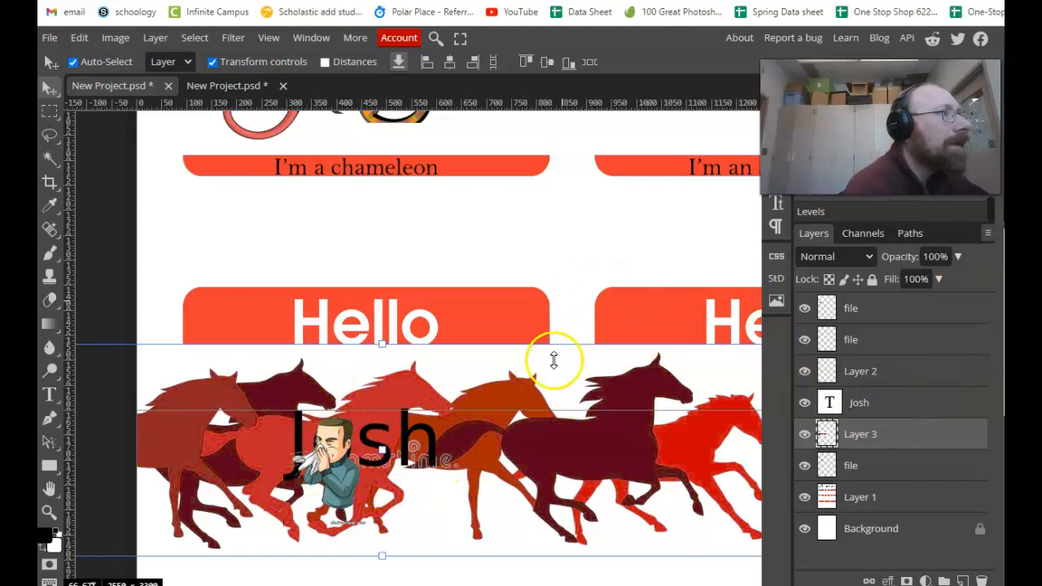
- Remove the white background around the running horses with the Magic Wand at tolerance 16
click(51, 159)
click(355, 366)
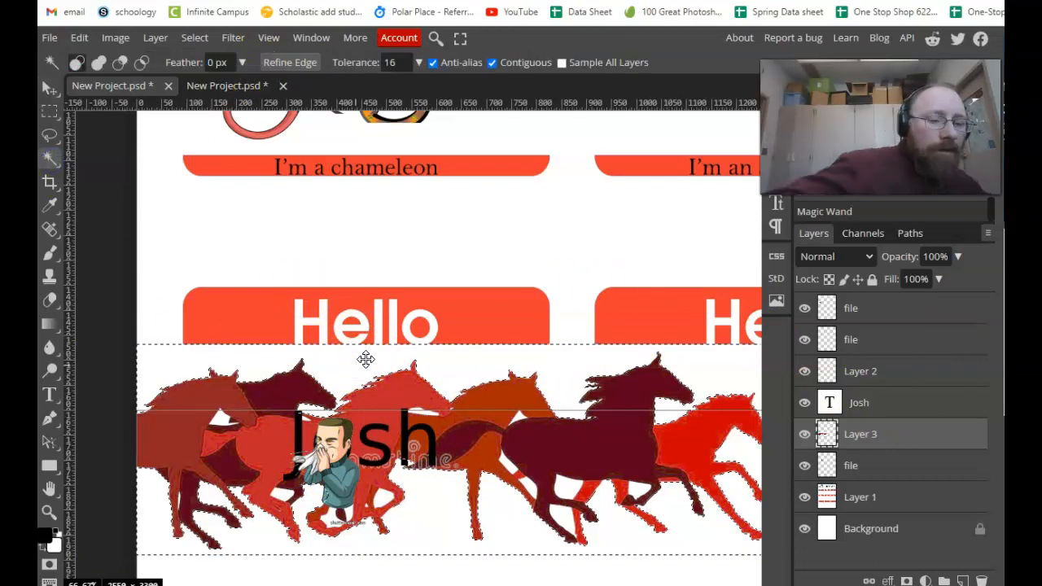
key(Delete)
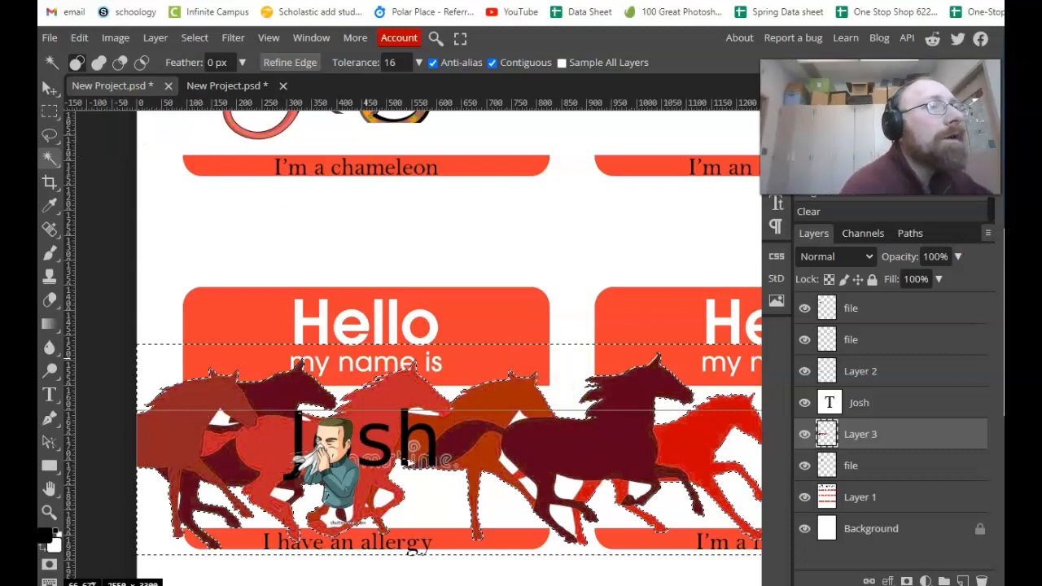
- Erase the parts of the horses picture that extend past both side edges of the allergy name tag, and clear the selection
click(49, 114)
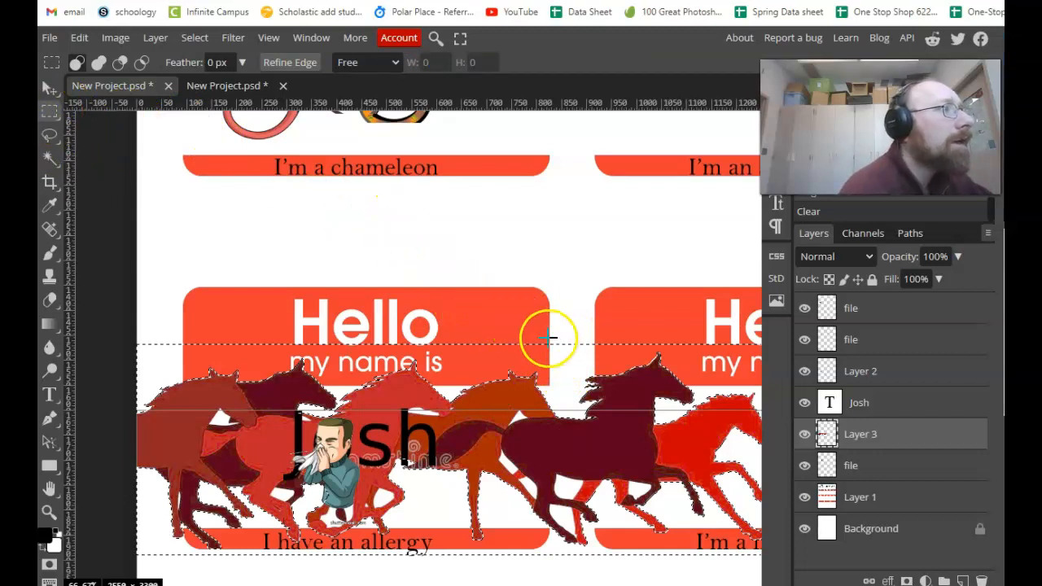
drag(551, 336, 726, 564)
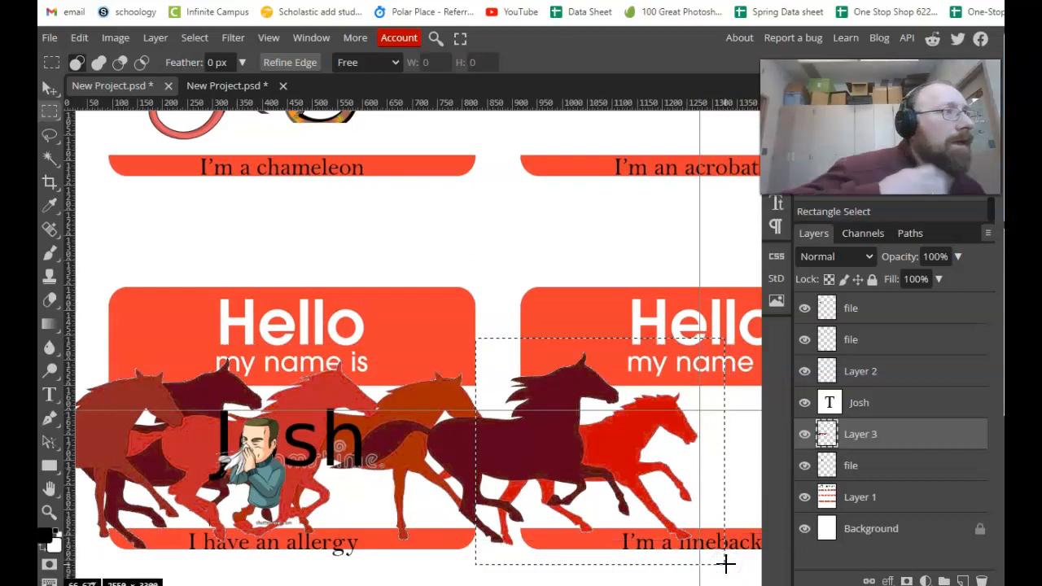
key(Delete)
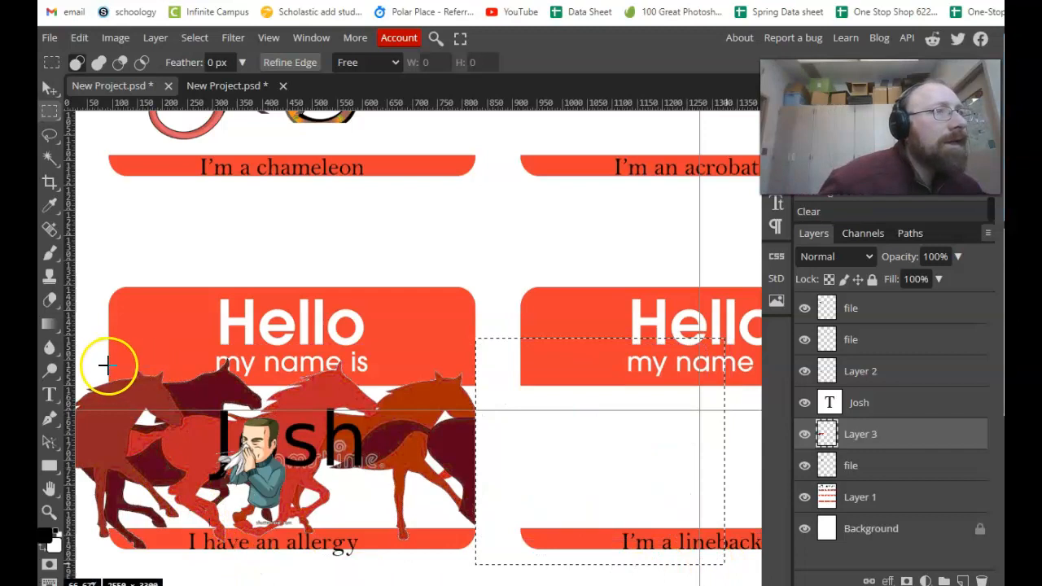
drag(109, 366, 51, 564)
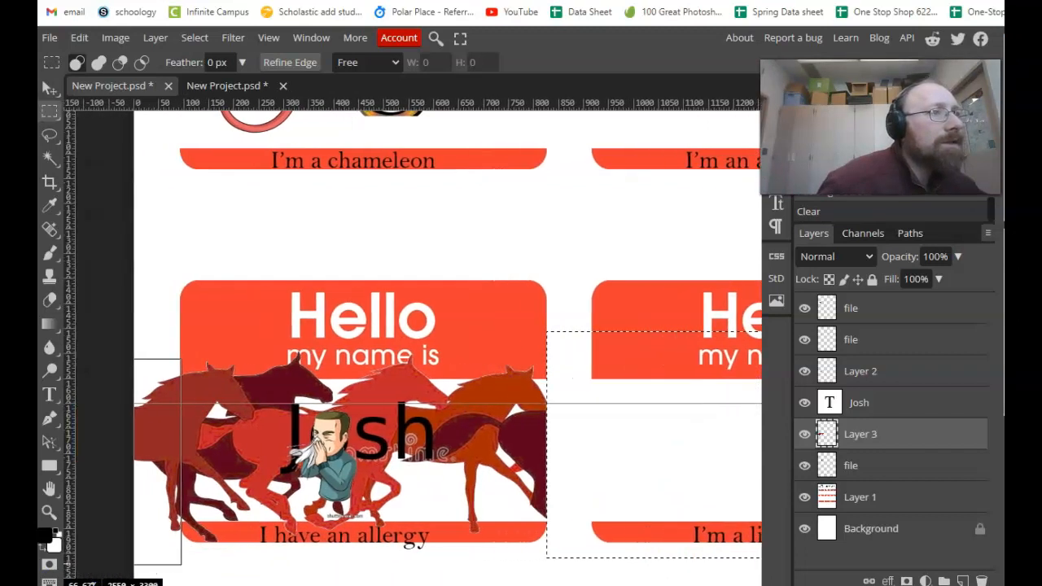
key(Delete)
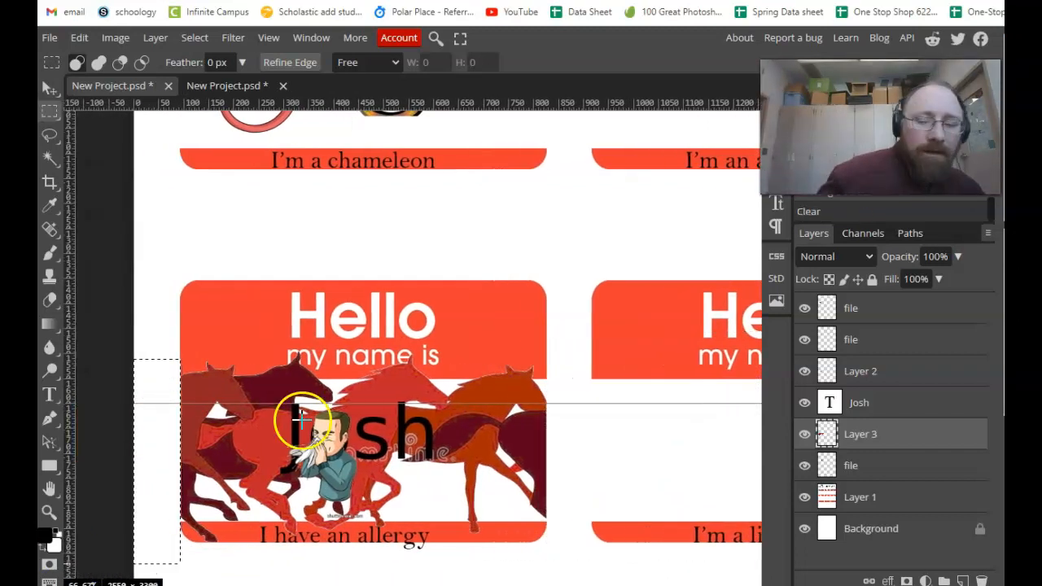
key(ctrl+d)
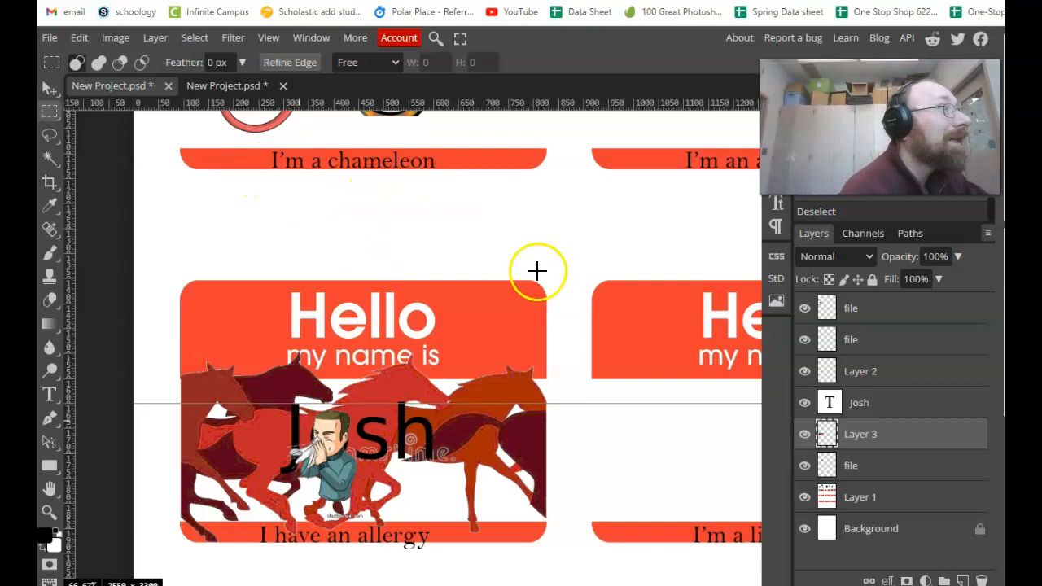
- Generate one 1024x1024 DALL·E image from the prompt "Chameleon drawn in the style of leonardo davinci."
scroll(537, 270, up, 2)
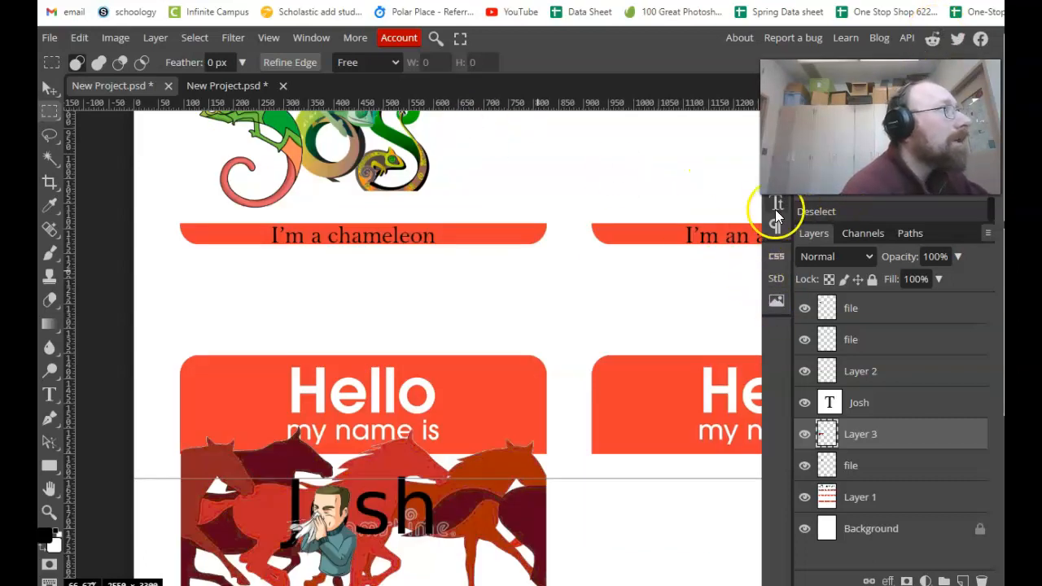
click(777, 278)
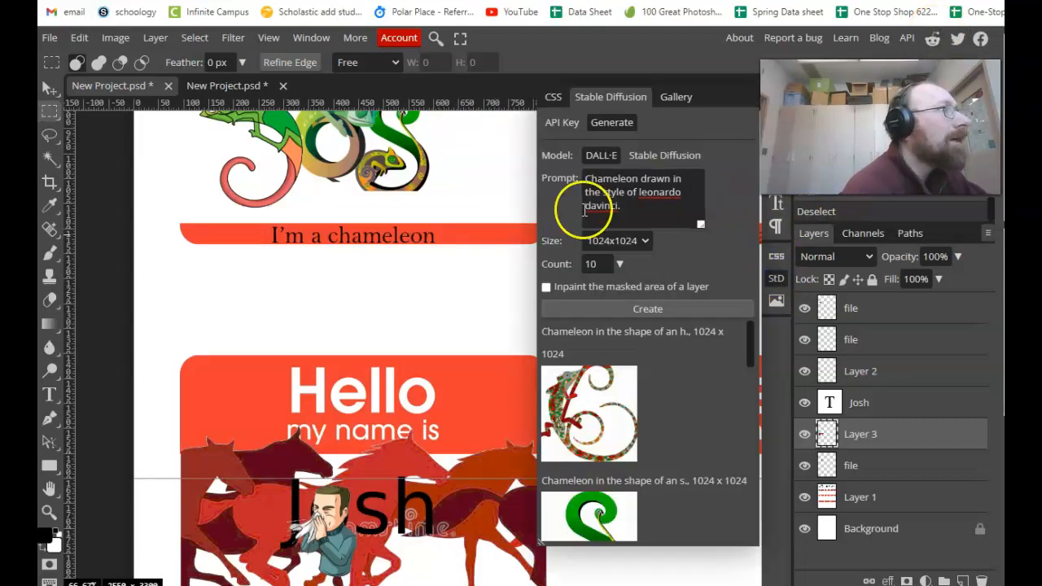
click(652, 310)
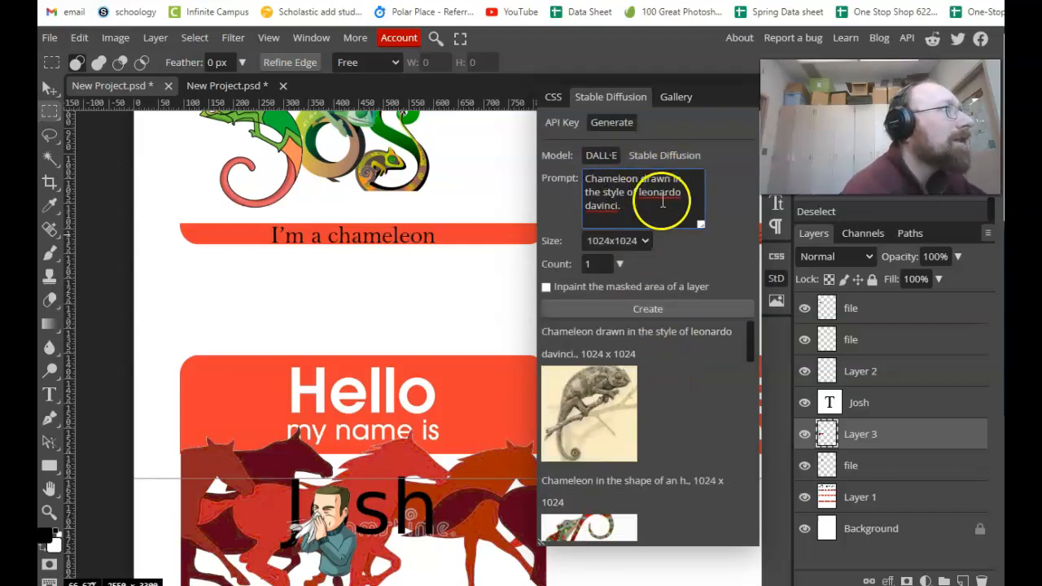
- Place the generated chameleon drawing on the worksheet and move it over the allergy name tag, to about X 395 px, Y 1660 px
click(601, 411)
drag(527, 336, 100, 300)
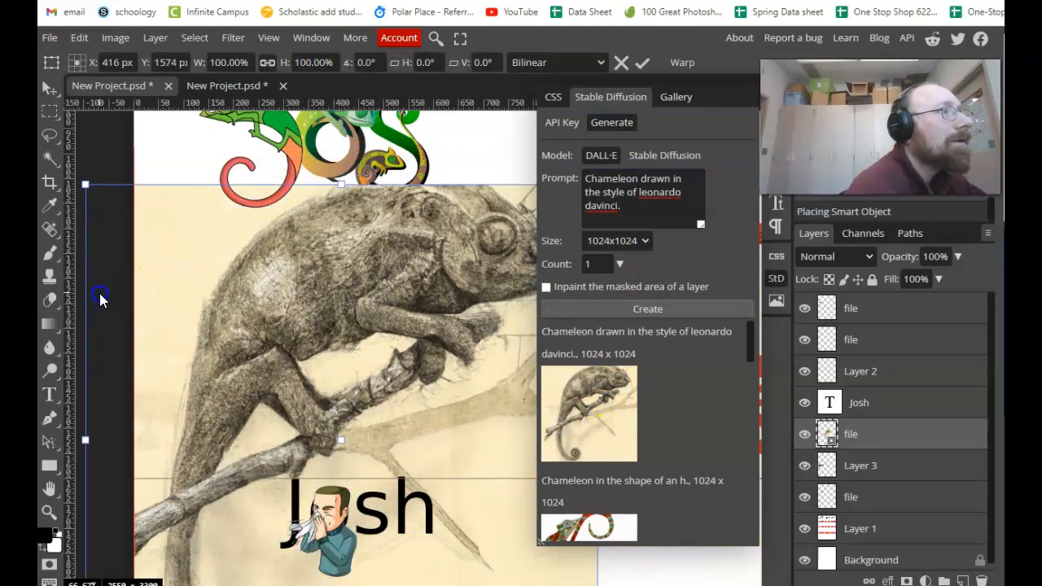
drag(434, 269, 453, 290)
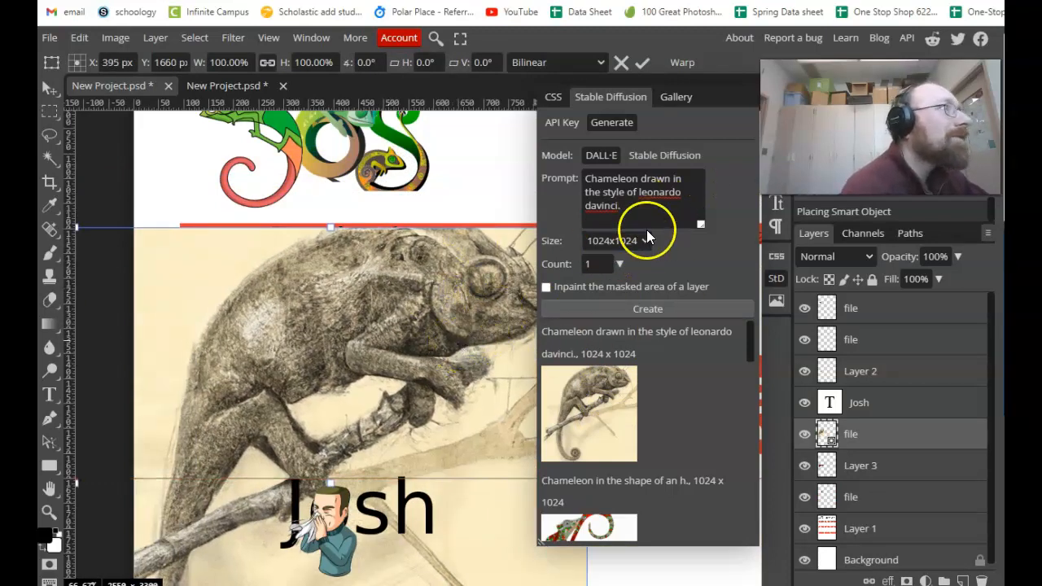